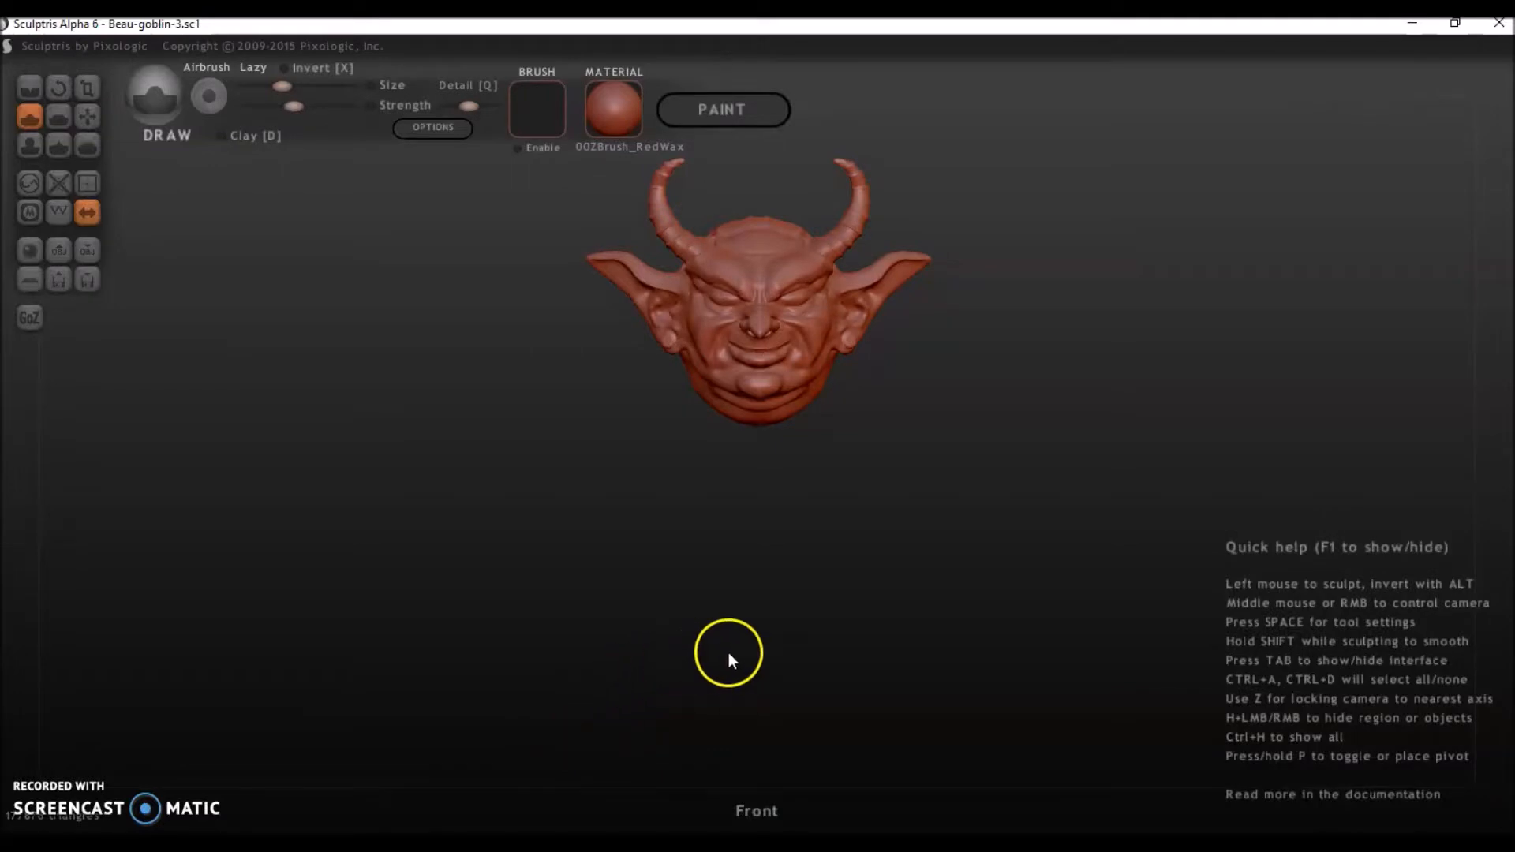
# Add a sphere to the scene as a new object, centred on the symmetry line below the goblin head.
pyautogui.moveTo(766, 636)
pyautogui.mouseDown()
pyautogui.moveTo(640, 655)
pyautogui.moveTo(717, 658)
pyautogui.moveTo(802, 613)
pyautogui.moveTo(765, 637)
pyautogui.mouseUp()
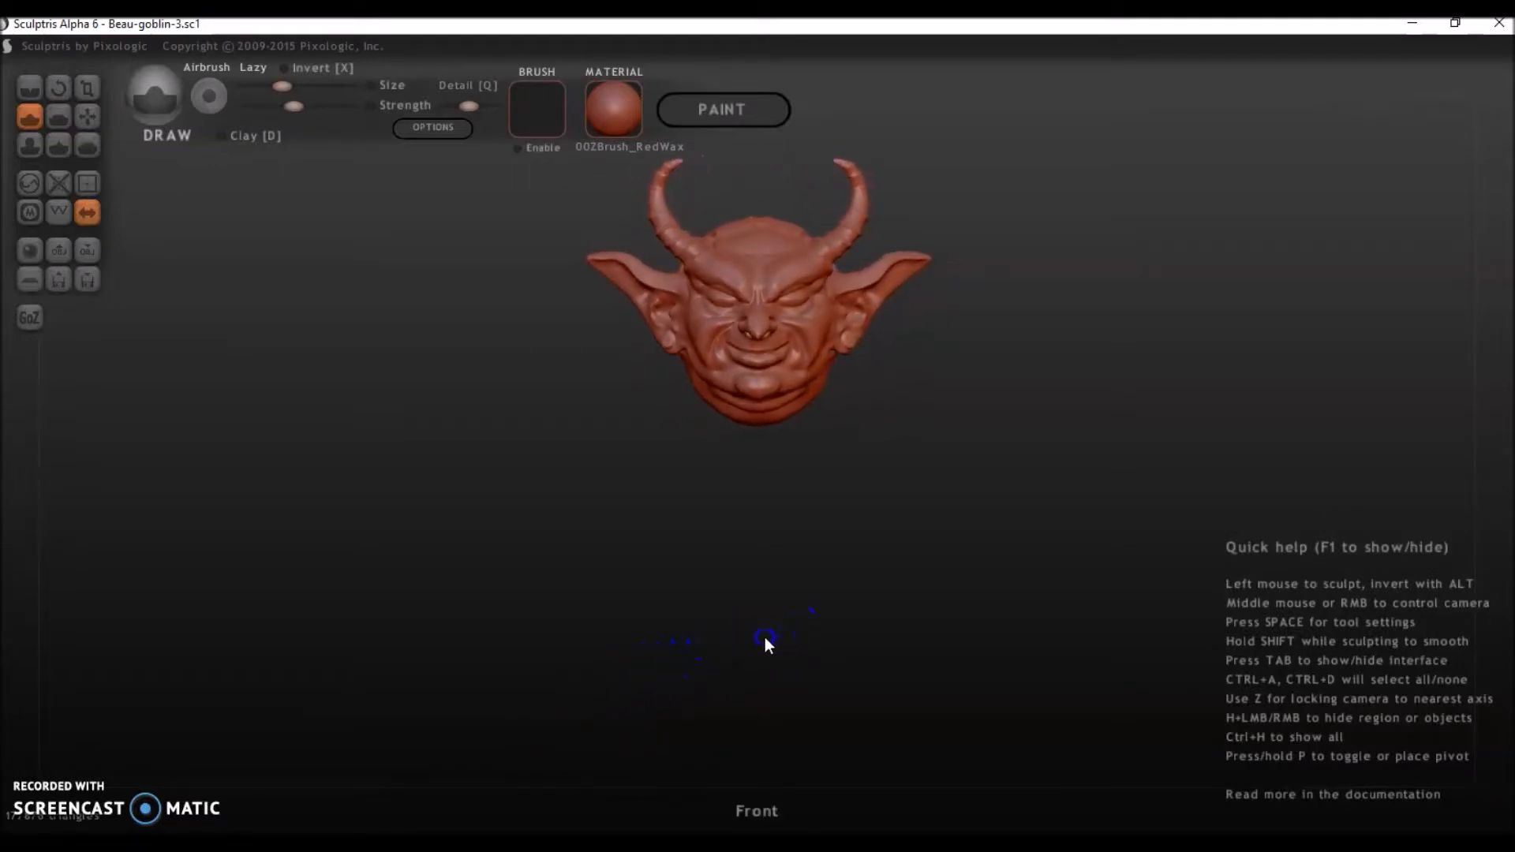
pyautogui.scroll(2, 742, 645)
pyautogui.moveTo(770, 581)
pyautogui.mouseDown()
pyautogui.moveTo(729, 594)
pyautogui.moveTo(770, 581)
pyautogui.mouseUp()
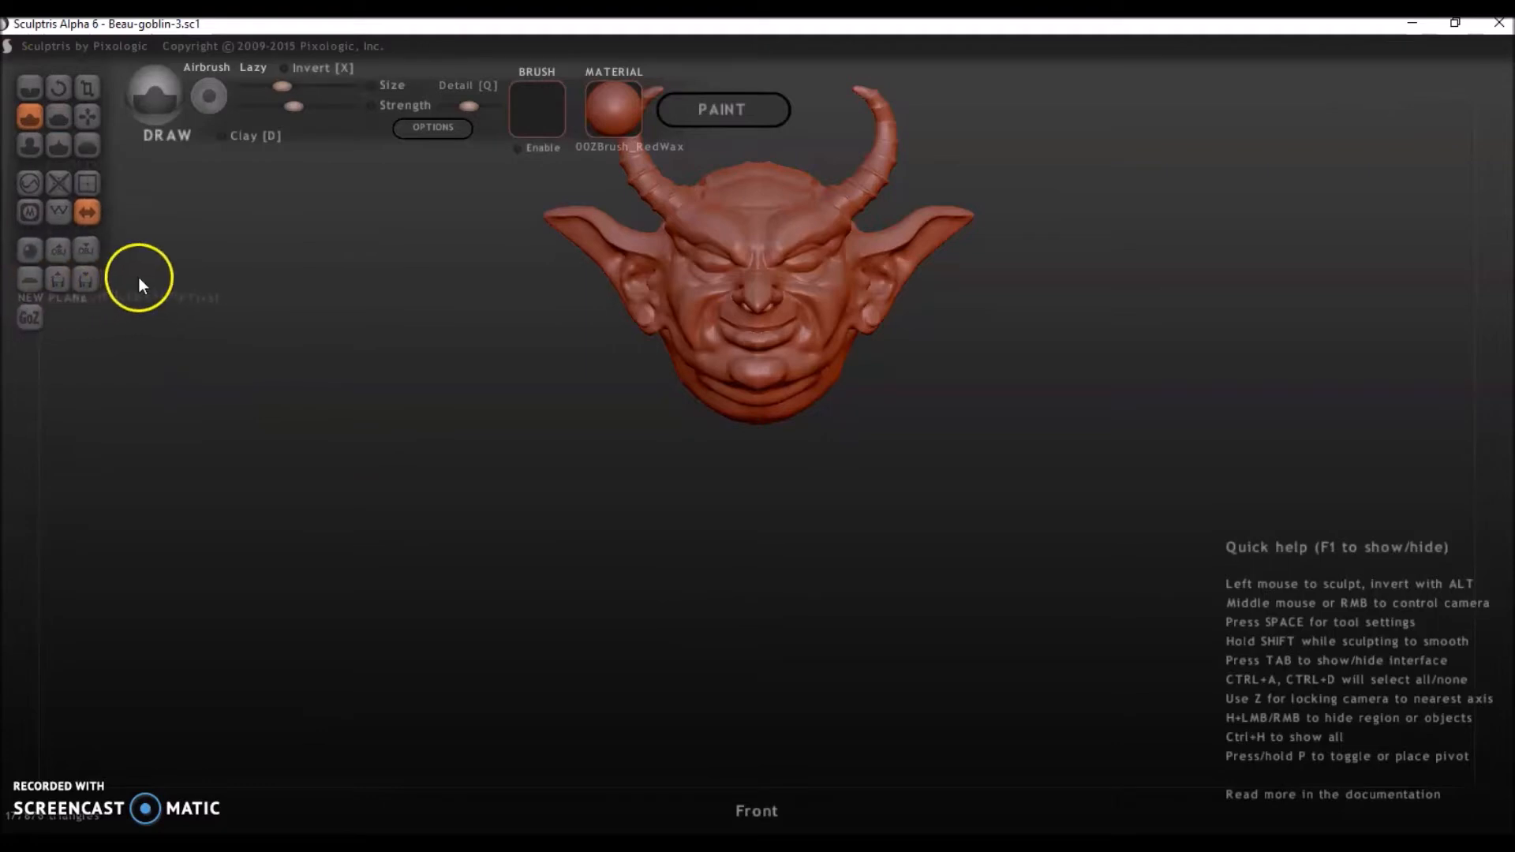
pyautogui.click(30, 251)
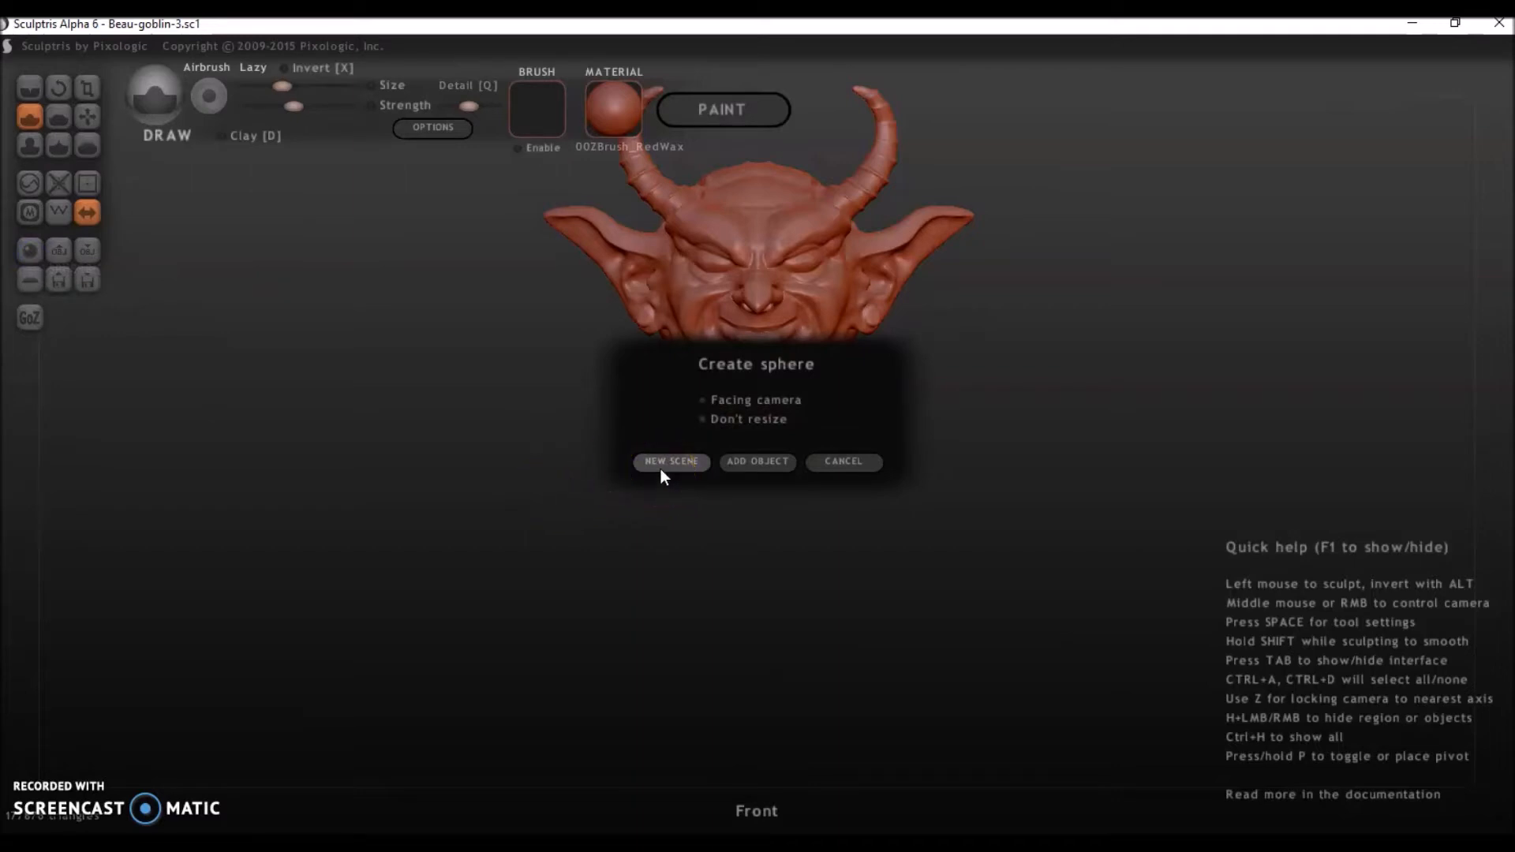
pyautogui.click(745, 465)
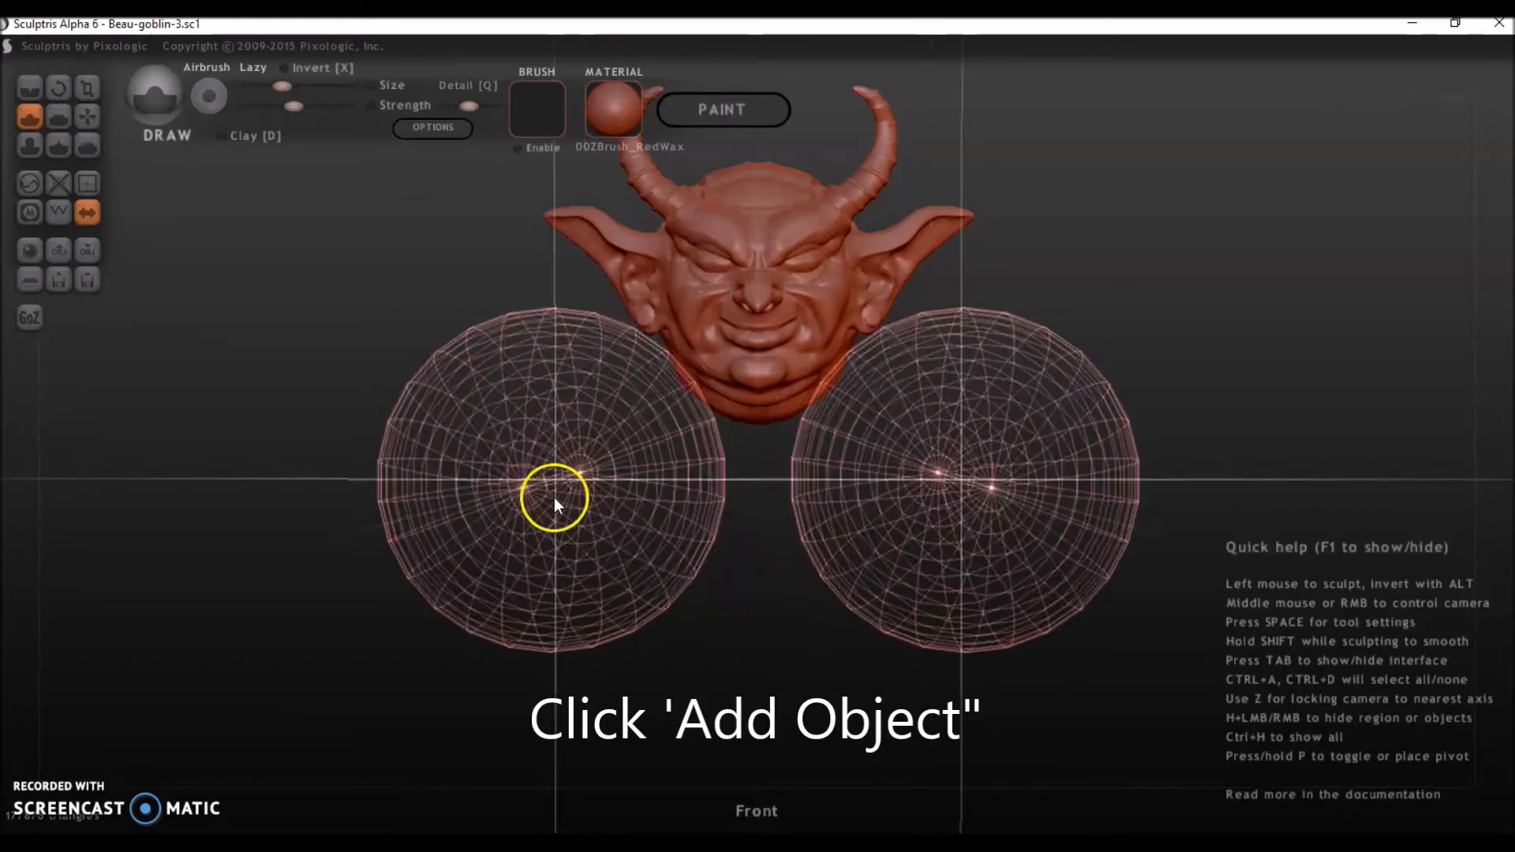
pyautogui.moveTo(682, 586); pyautogui.dragTo(748, 626)
pyautogui.moveTo(1085, 551); pyautogui.dragTo(878, 545, button='right')
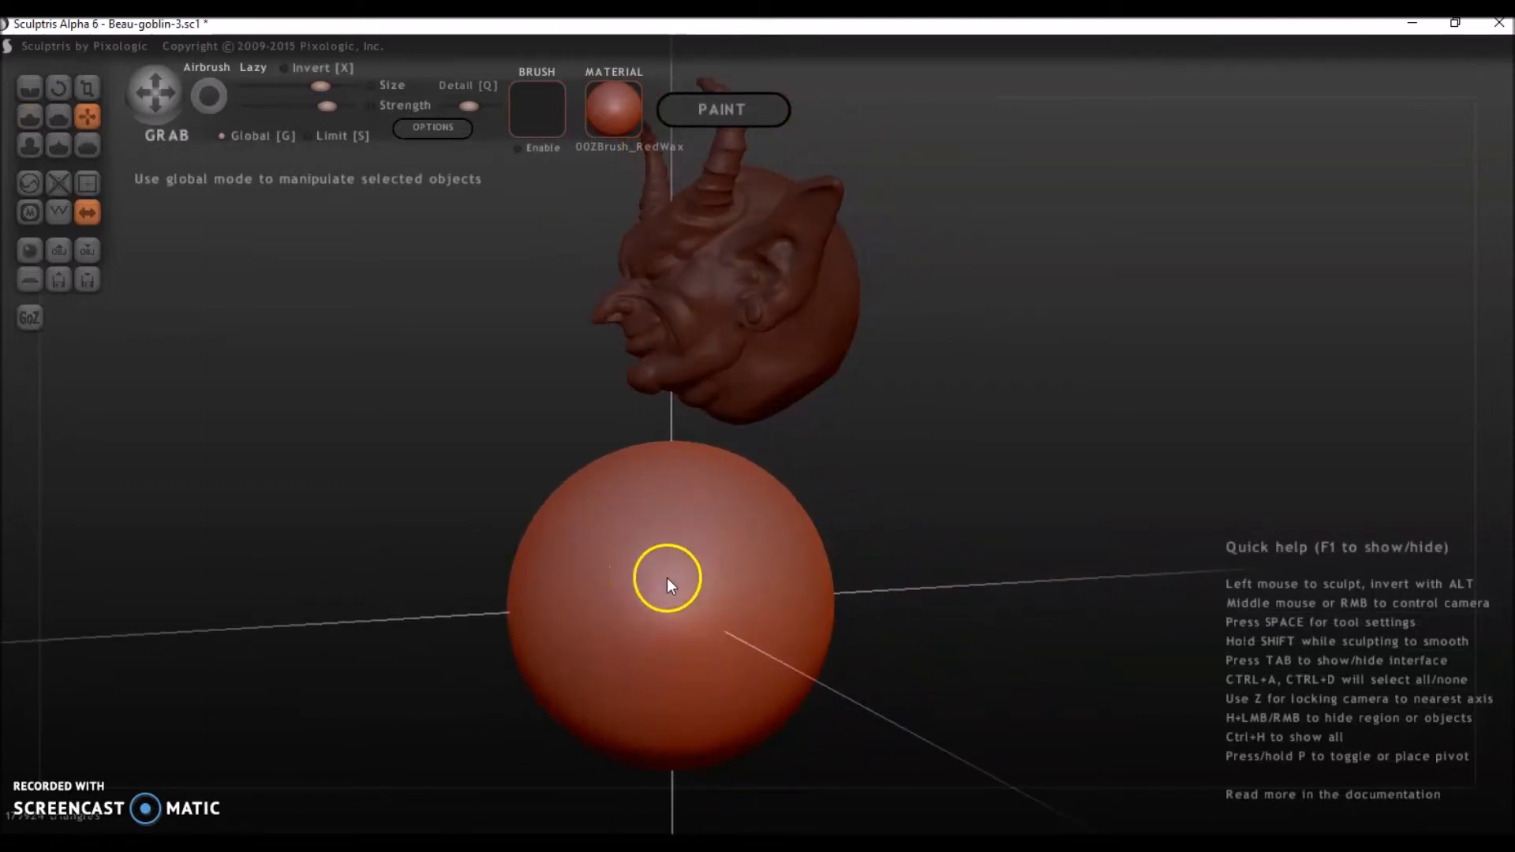
# Move the whole sphere up against the underside of the head using Grab in Global mode.
pyautogui.moveTo(671, 355); pyautogui.dragTo(1062, 417, button='right')
pyautogui.click(802, 345)
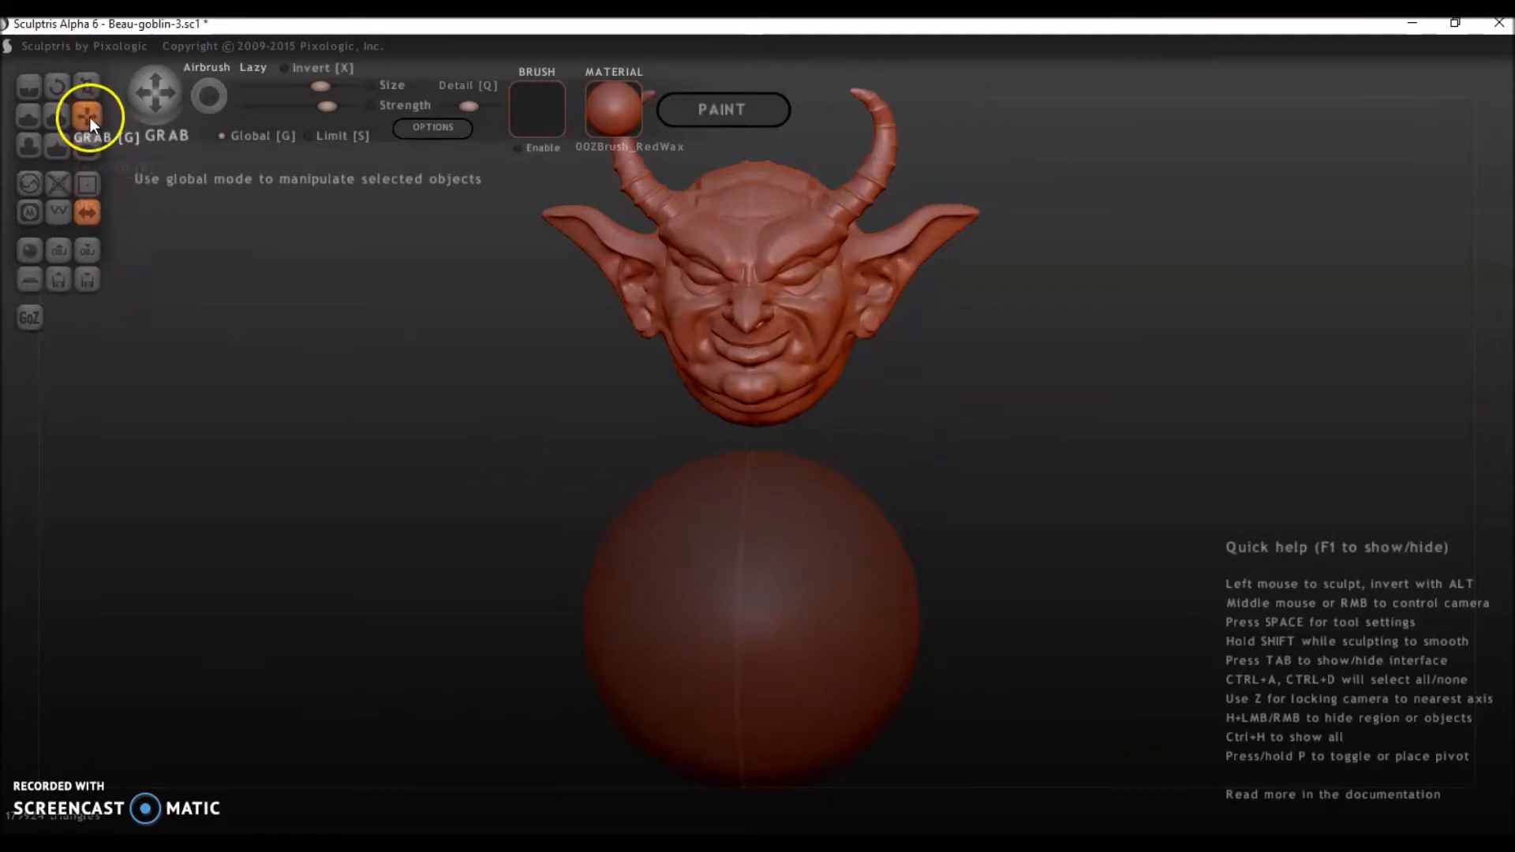
pyautogui.click(231, 138)
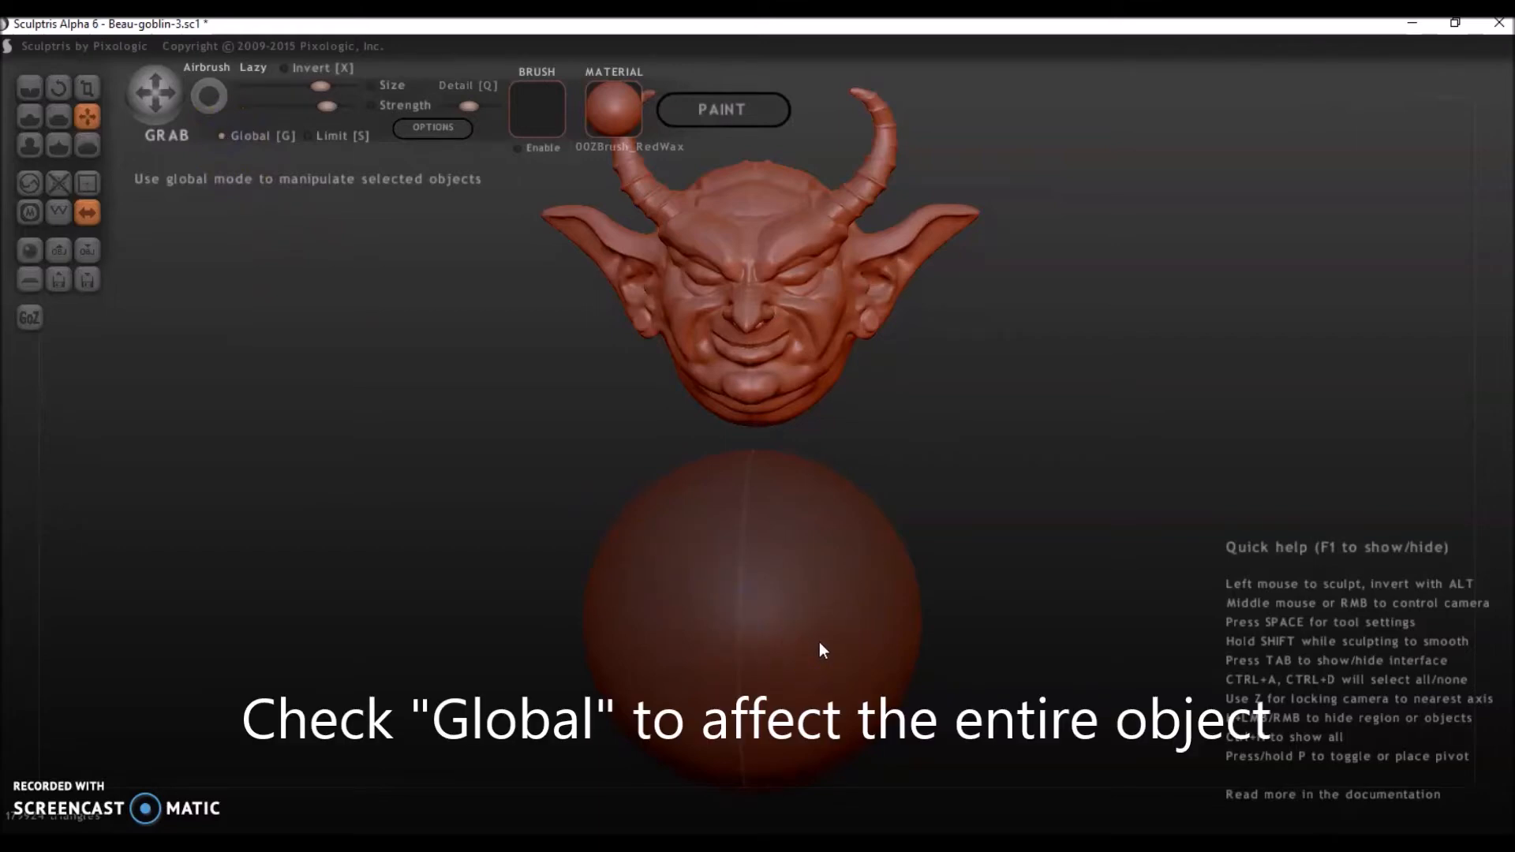
pyautogui.click(875, 627)
pyautogui.moveTo(833, 617)
pyautogui.mouseDown()
pyautogui.moveTo(907, 552)
pyautogui.moveTo(892, 592)
pyautogui.moveTo(869, 579)
pyautogui.moveTo(848, 631)
pyautogui.moveTo(840, 577)
pyautogui.moveTo(830, 595)
pyautogui.mouseUp()
pyautogui.moveTo(849, 427); pyautogui.dragTo(605, 442, button='right')
pyautogui.moveTo(716, 563); pyautogui.dragTo(810, 551)
pyautogui.moveTo(673, 573); pyautogui.dragTo(905, 576, button='right')
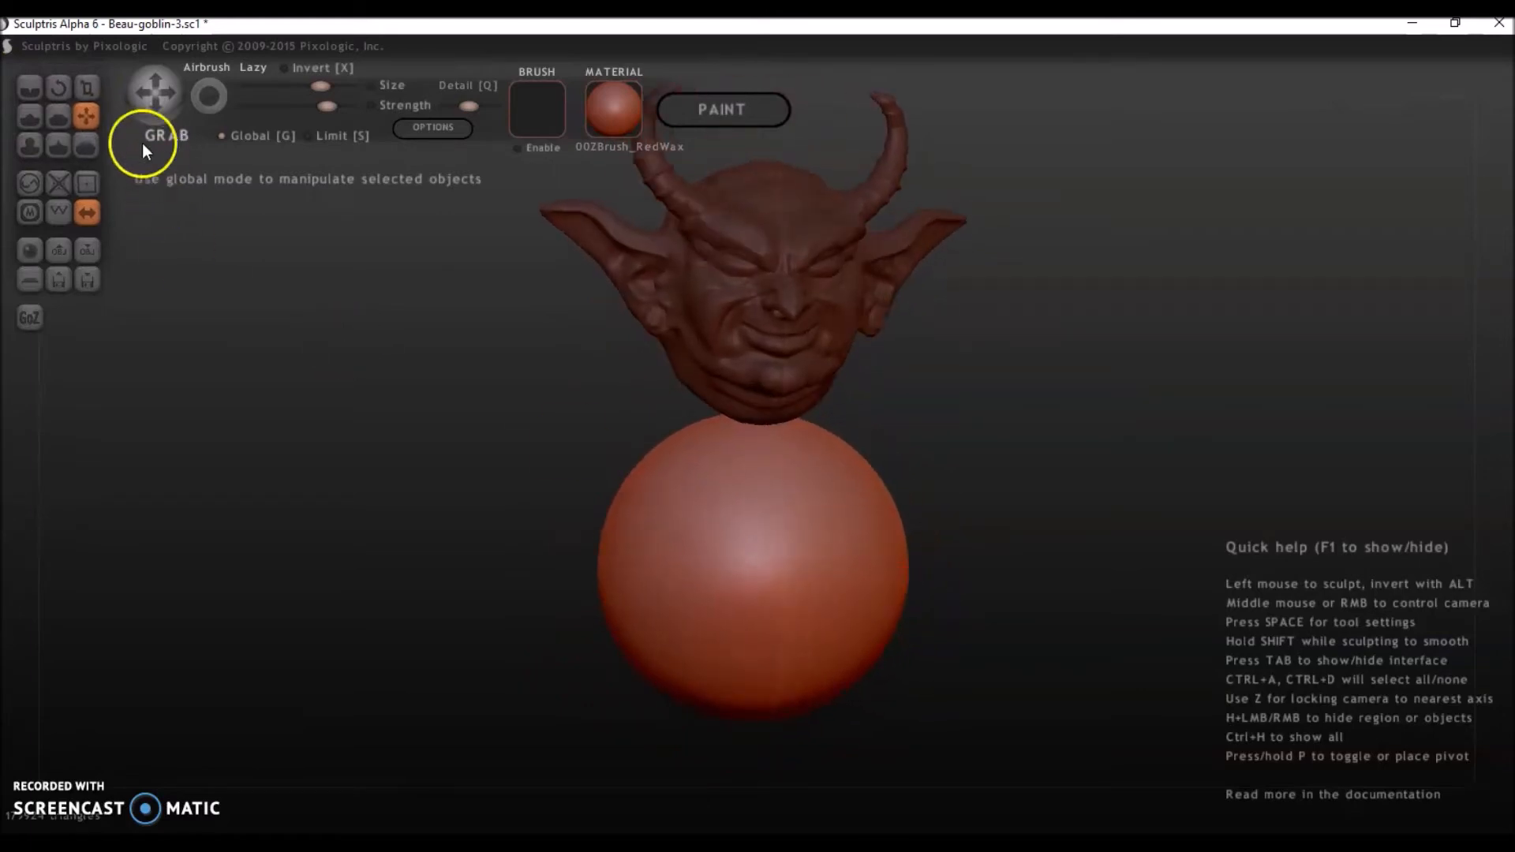
# Enlarge the body sphere uniformly with Scale in Global mode until it is clearly wider than the head.
pyautogui.click(86, 87)
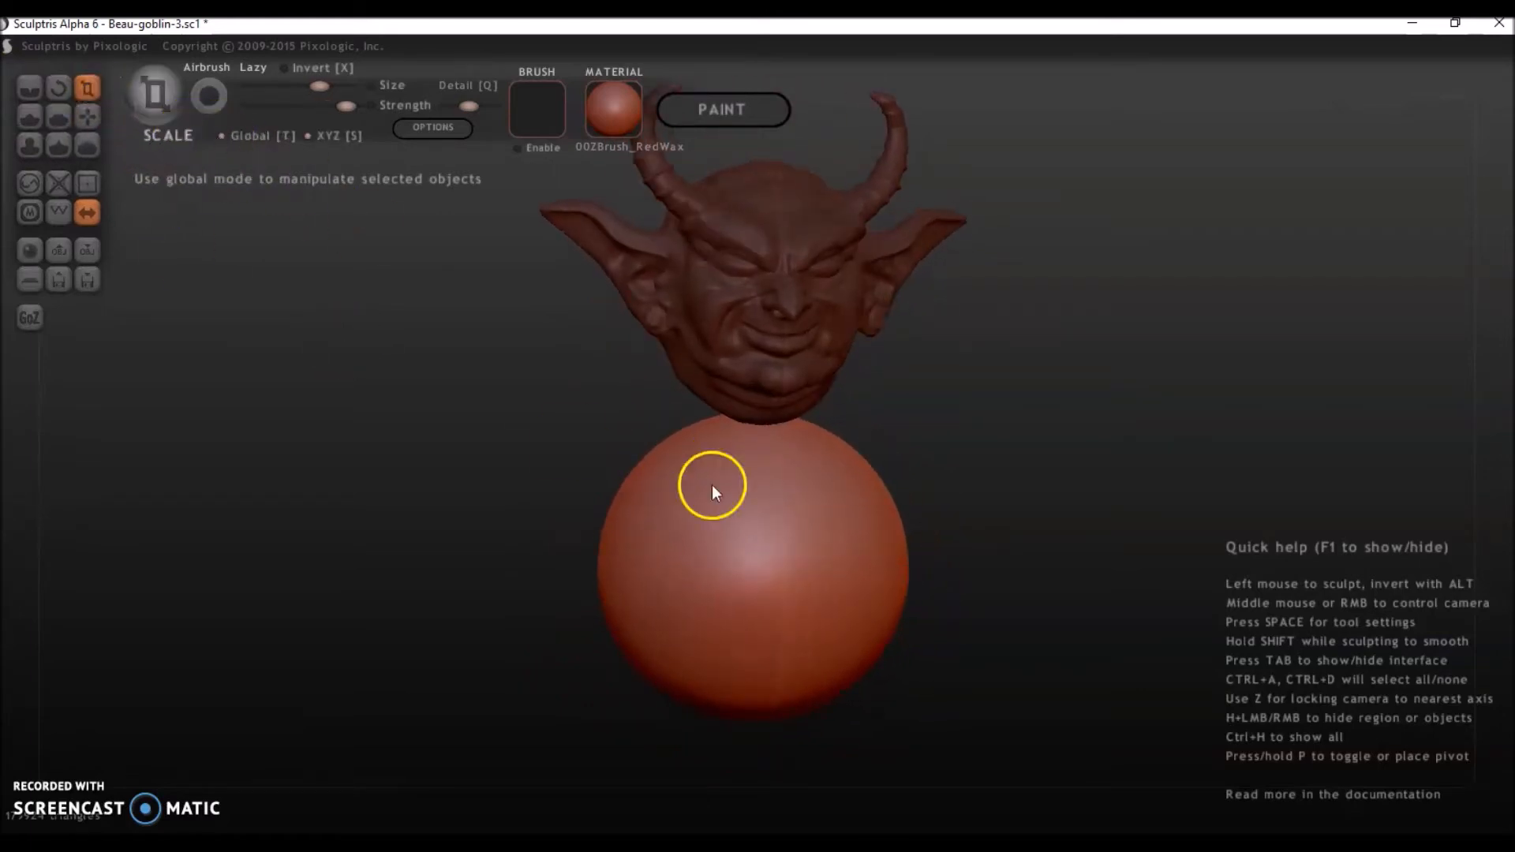
pyautogui.moveTo(712, 487); pyautogui.dragTo(695, 501, button='right')
pyautogui.moveTo(766, 536); pyautogui.dragTo(872, 433)
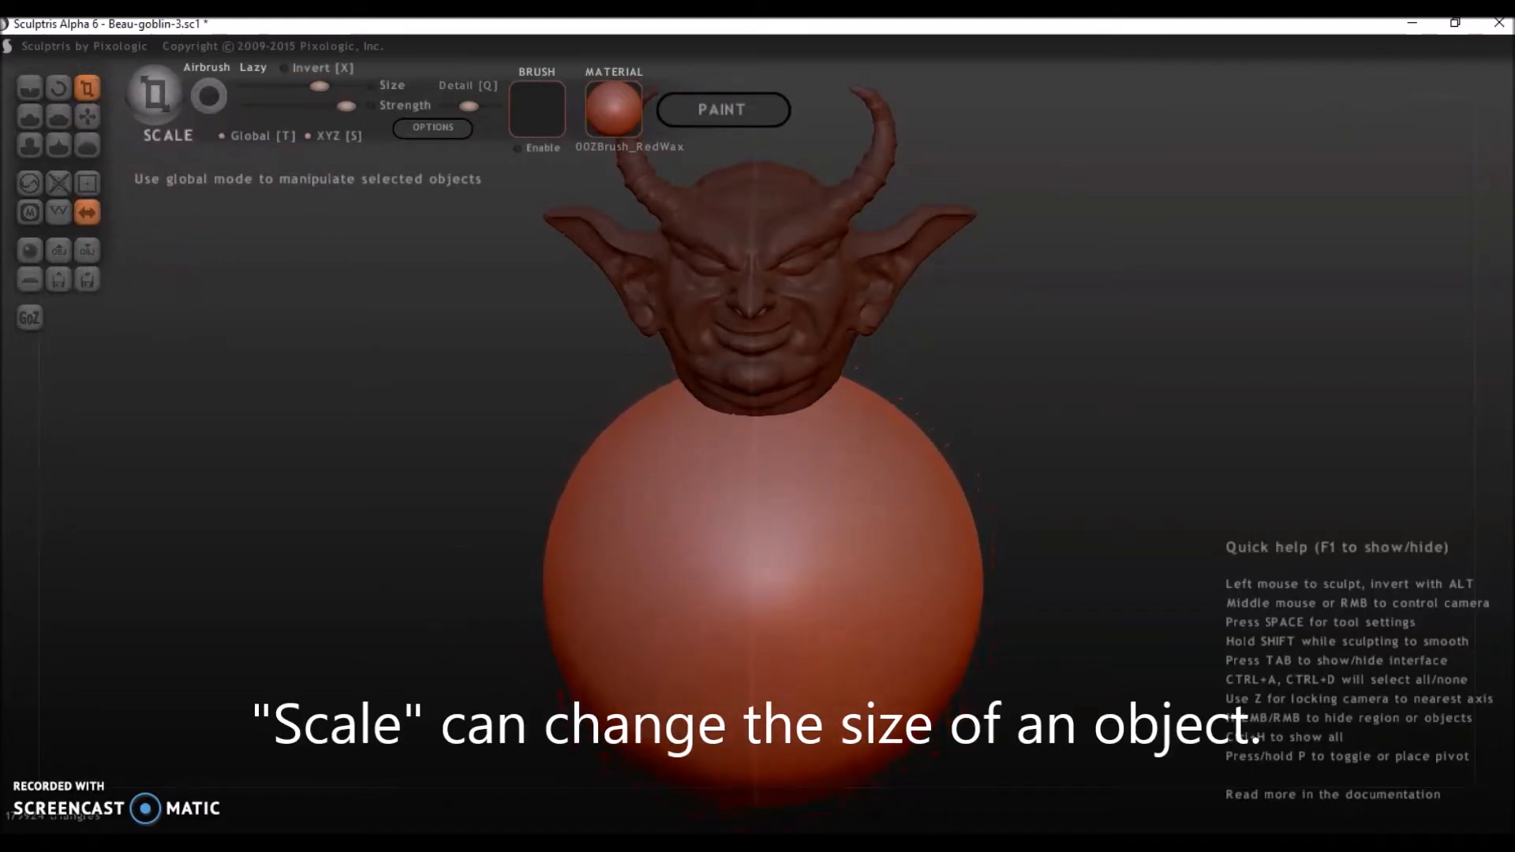
# Smooth the sphere's sides and lower half with a larger, stronger Smooth brush to form a torso tapering toward the waist.
pyautogui.click(89, 148)
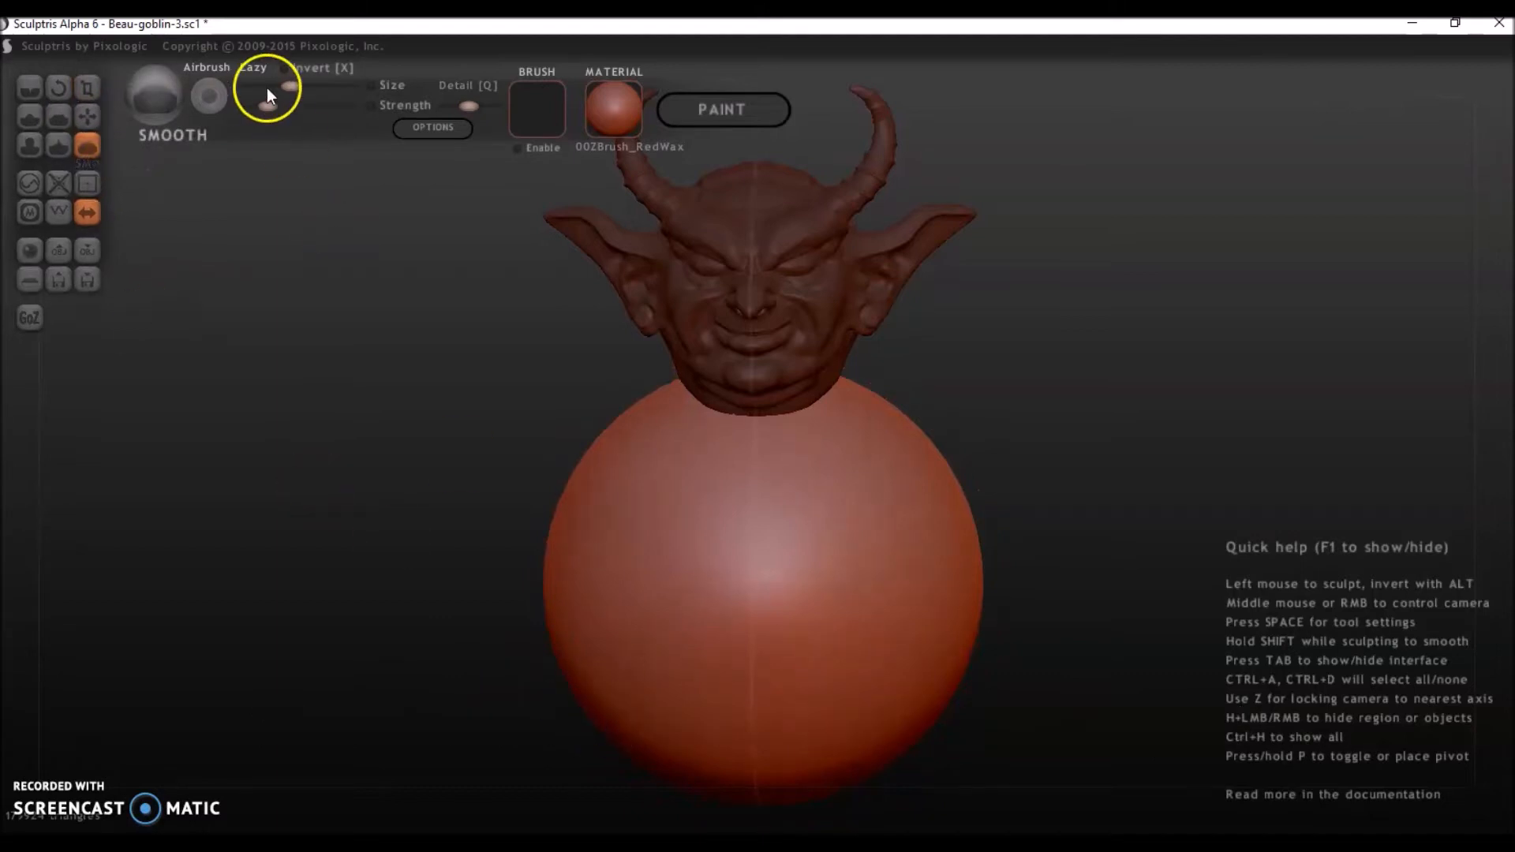
pyautogui.moveTo(482, 559); pyautogui.dragTo(364, 360)
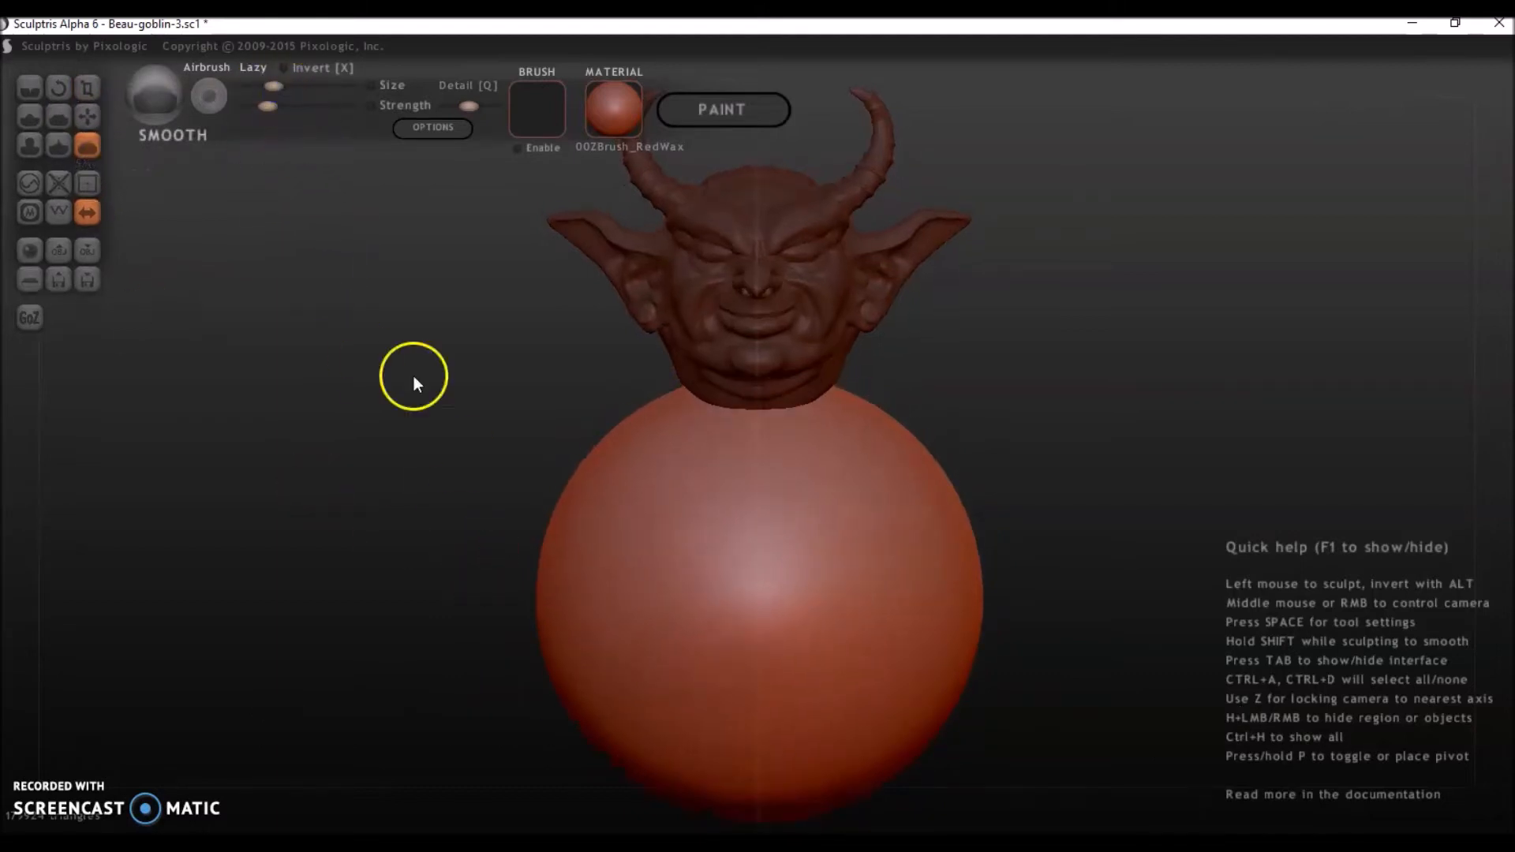
pyautogui.moveTo(299, 76); pyautogui.dragTo(304, 87)
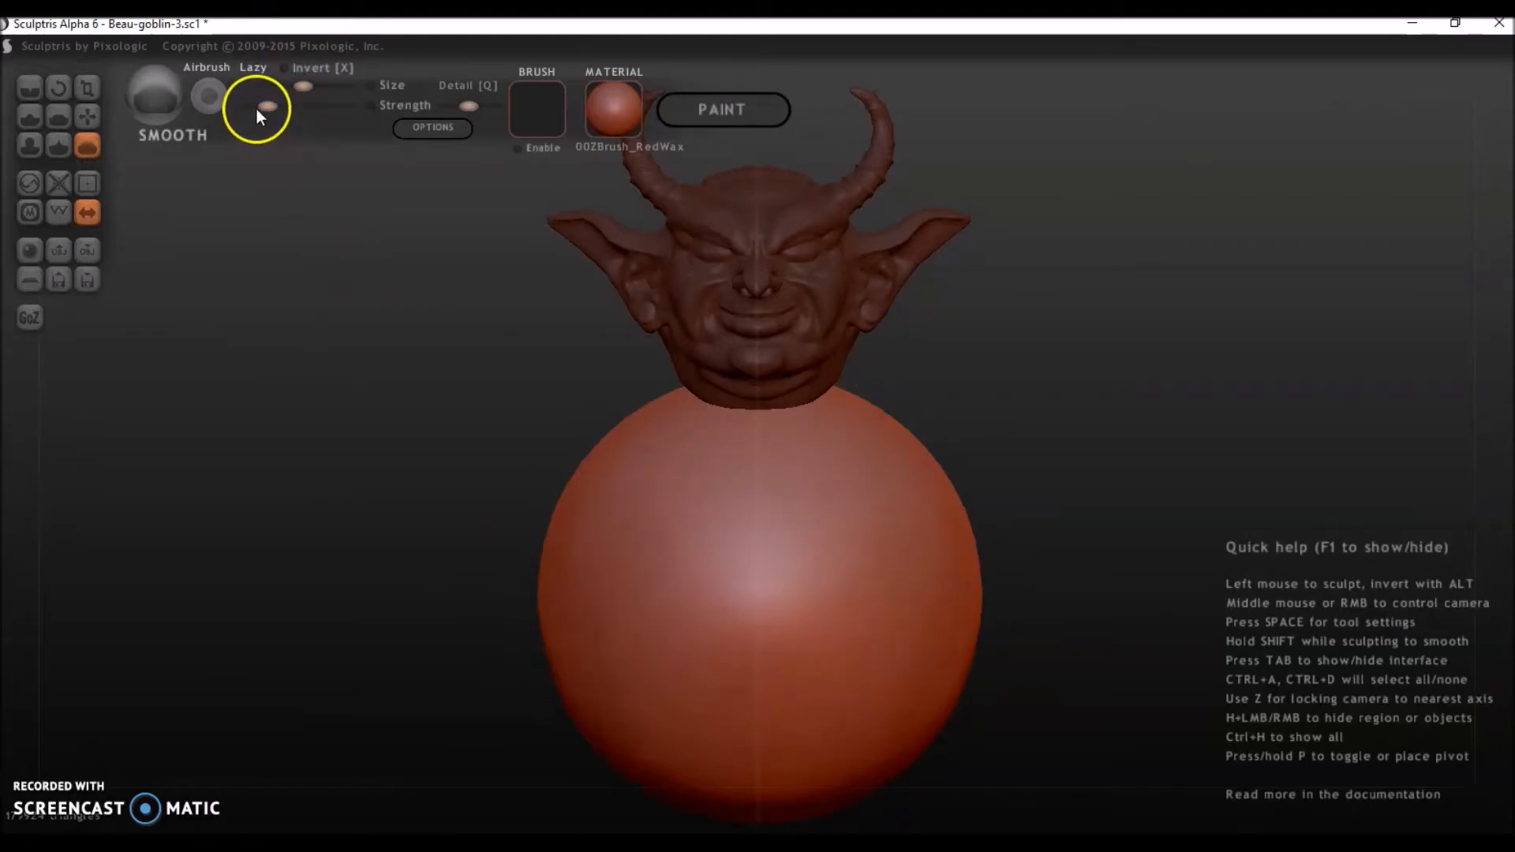
pyautogui.moveTo(522, 772)
pyautogui.mouseDown()
pyautogui.moveTo(549, 643)
pyautogui.moveTo(603, 636)
pyautogui.moveTo(510, 609)
pyautogui.moveTo(588, 604)
pyautogui.moveTo(684, 656)
pyautogui.moveTo(932, 705)
pyautogui.moveTo(952, 646)
pyautogui.moveTo(722, 693)
pyautogui.moveTo(744, 579)
pyautogui.moveTo(724, 647)
pyautogui.moveTo(659, 525)
pyautogui.moveTo(691, 740)
pyautogui.mouseUp()
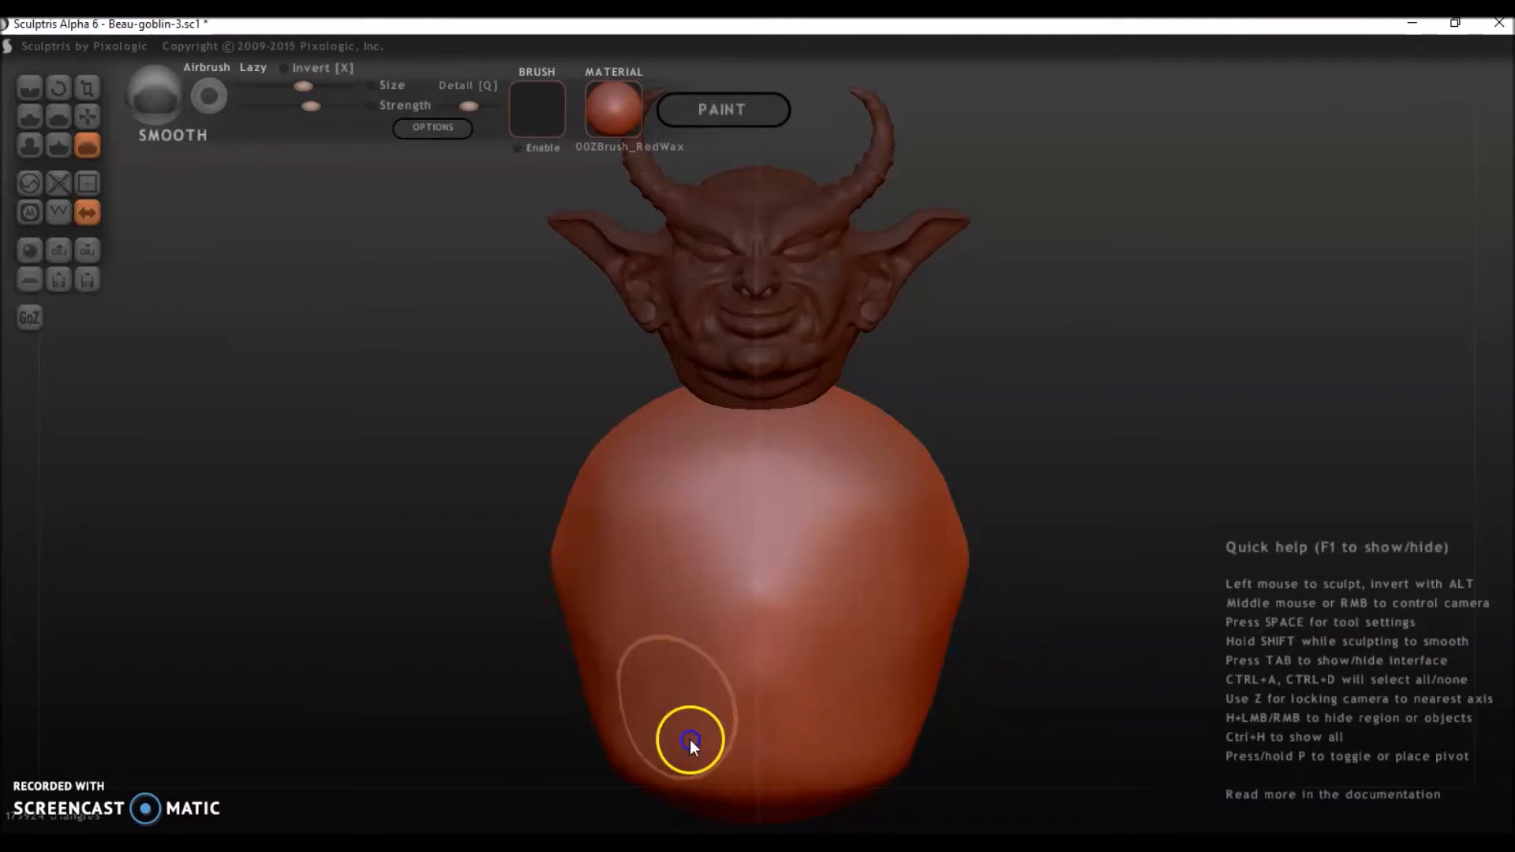
pyautogui.moveTo(859, 661); pyautogui.dragTo(958, 707, button='middle')
pyautogui.moveTo(1026, 711)
pyautogui.mouseDown()
pyautogui.moveTo(1014, 607)
pyautogui.moveTo(1005, 749)
pyautogui.moveTo(1001, 604)
pyautogui.moveTo(928, 550)
pyautogui.moveTo(1003, 566)
pyautogui.moveTo(1123, 479)
pyautogui.mouseUp()
pyautogui.moveTo(1093, 636); pyautogui.dragTo(884, 740, button='right')
pyautogui.moveTo(1008, 505)
pyautogui.mouseDown()
pyautogui.moveTo(788, 487)
pyautogui.moveTo(748, 446)
pyautogui.moveTo(981, 565)
pyautogui.moveTo(1061, 549)
pyautogui.moveTo(873, 534)
pyautogui.moveTo(1018, 709)
pyautogui.moveTo(1012, 609)
pyautogui.moveTo(870, 487)
pyautogui.moveTo(790, 536)
pyautogui.mouseUp()
pyautogui.moveTo(687, 821); pyautogui.dragTo(1012, 695, button='right')
pyautogui.moveTo(922, 751); pyautogui.dragTo(1008, 749, button='right')
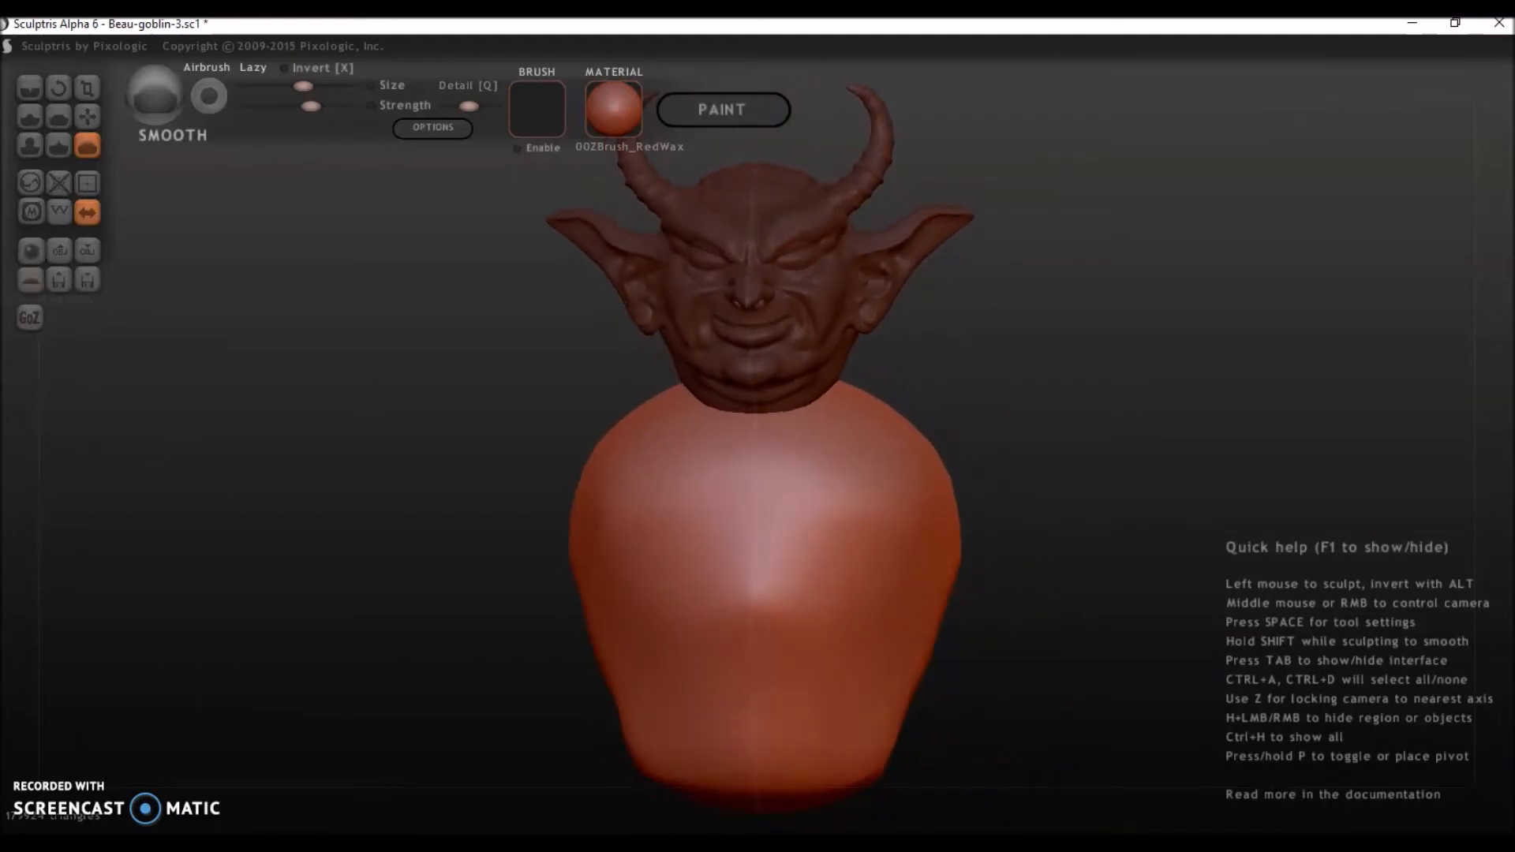
pyautogui.moveTo(163, 418); pyautogui.dragTo(245, 426, button='right')
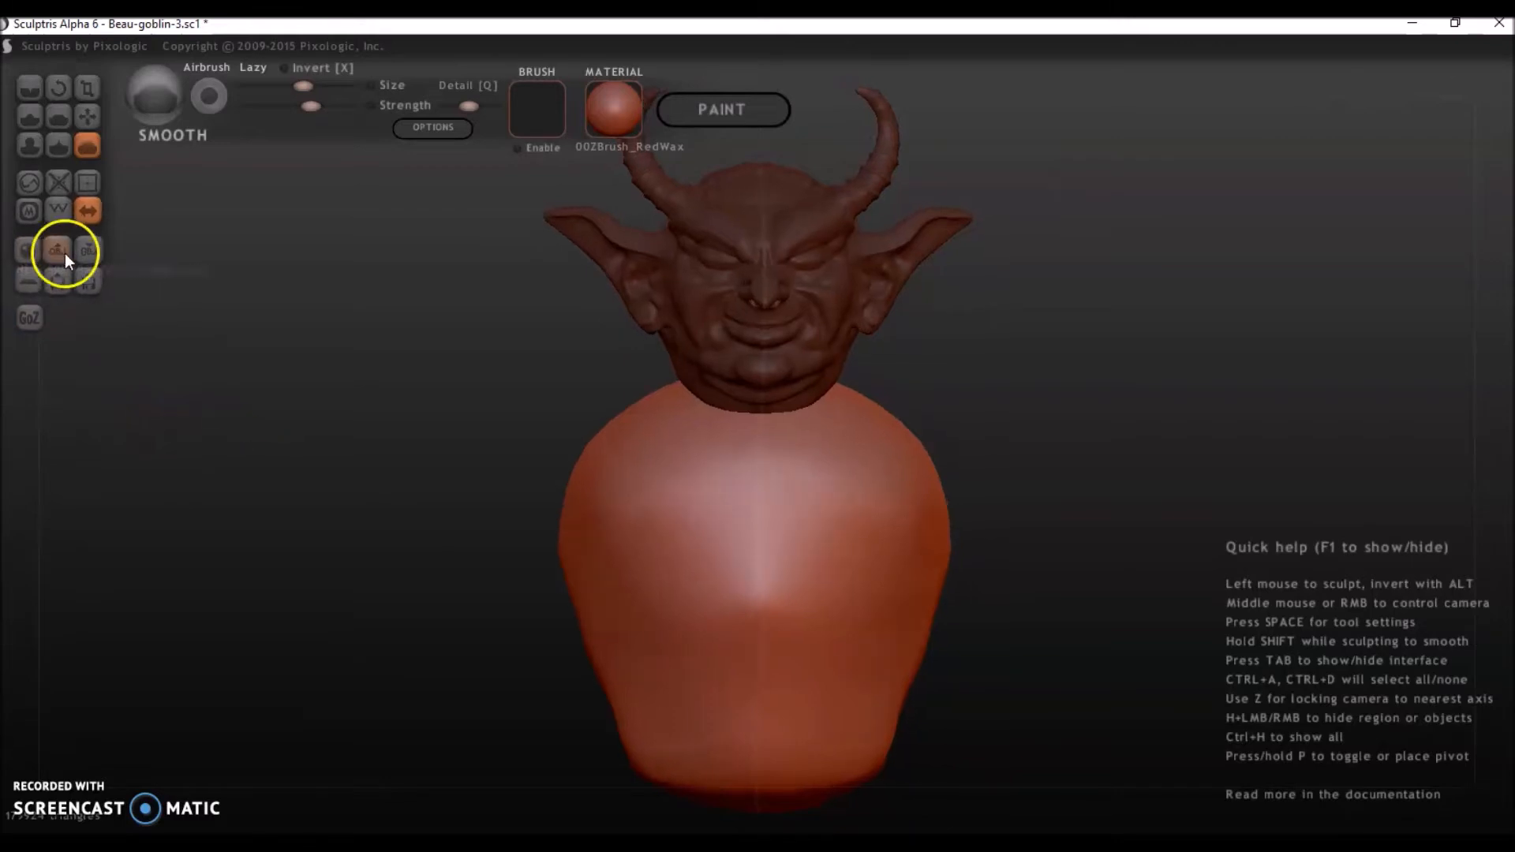
# Add a mirrored pair of spheres beside the torso and scale them down to shoulder size.
pyautogui.click(29, 251)
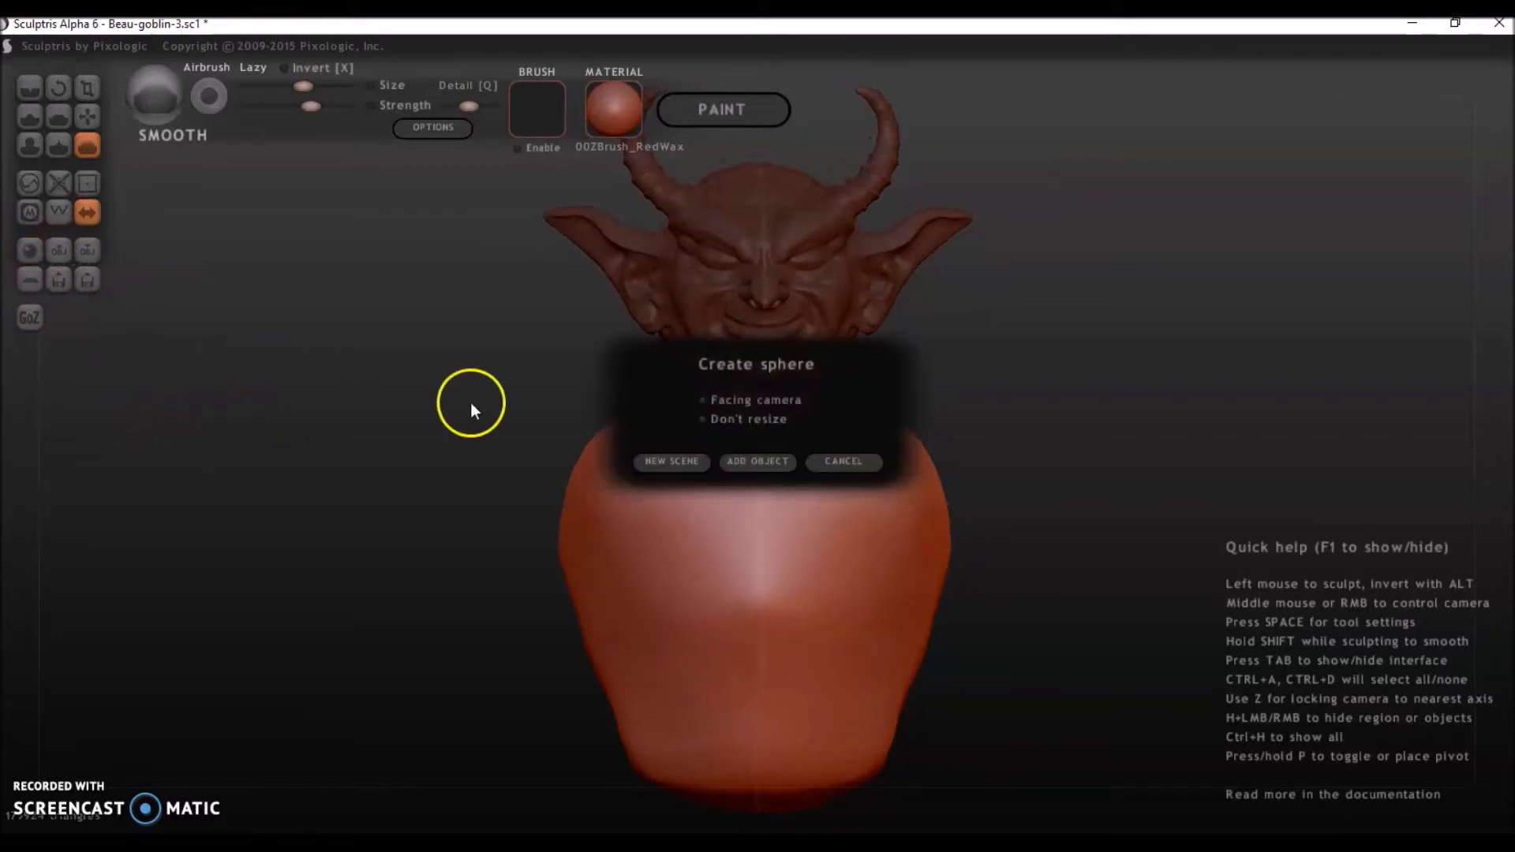
pyautogui.click(752, 463)
pyautogui.moveTo(751, 463); pyautogui.dragTo(388, 479)
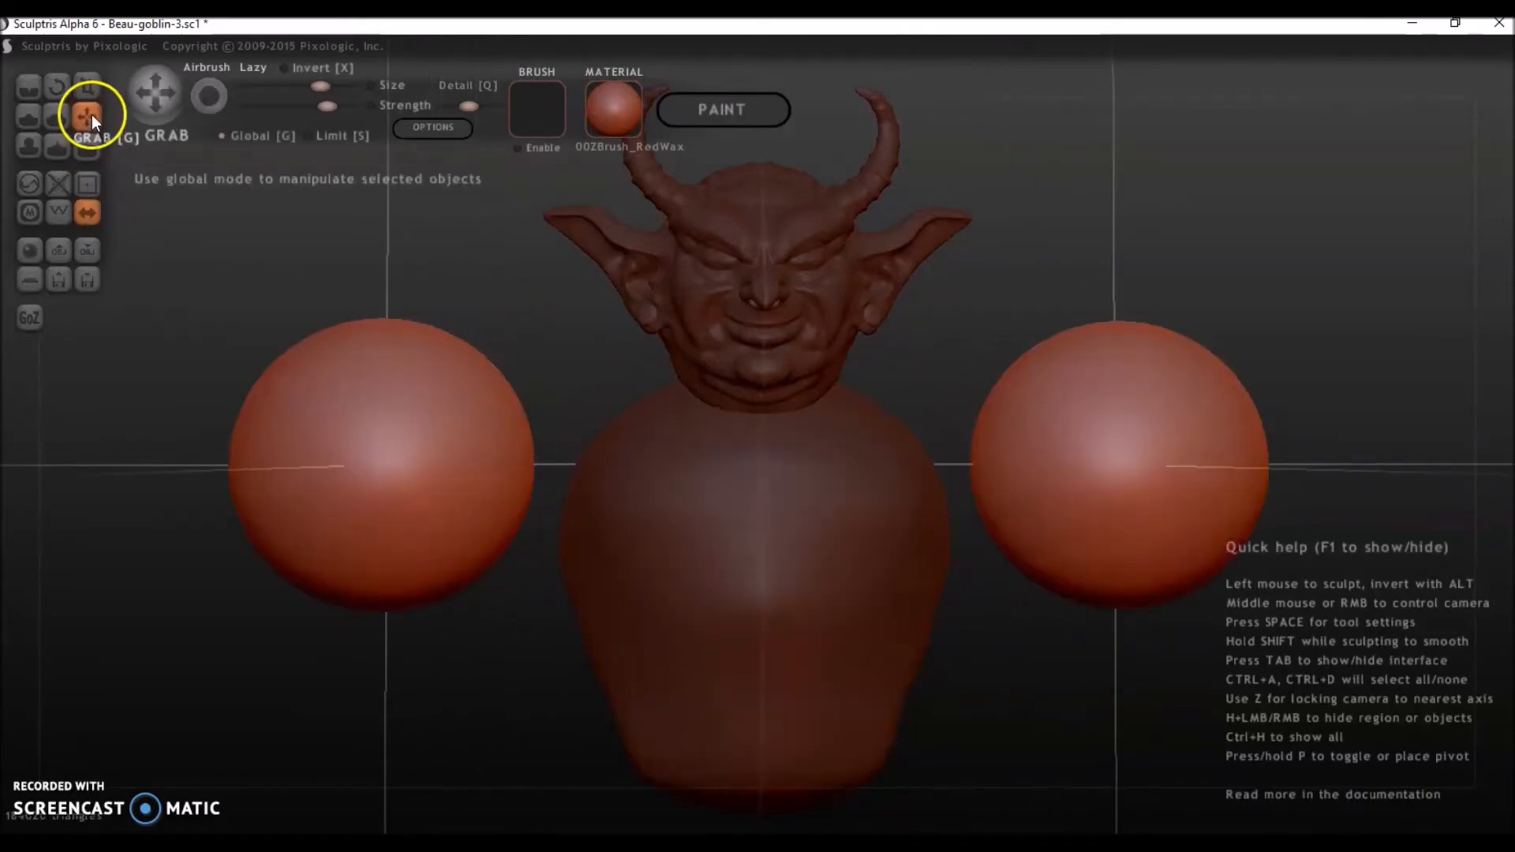
pyautogui.click(86, 86)
pyautogui.moveTo(326, 536); pyautogui.dragTo(387, 565)
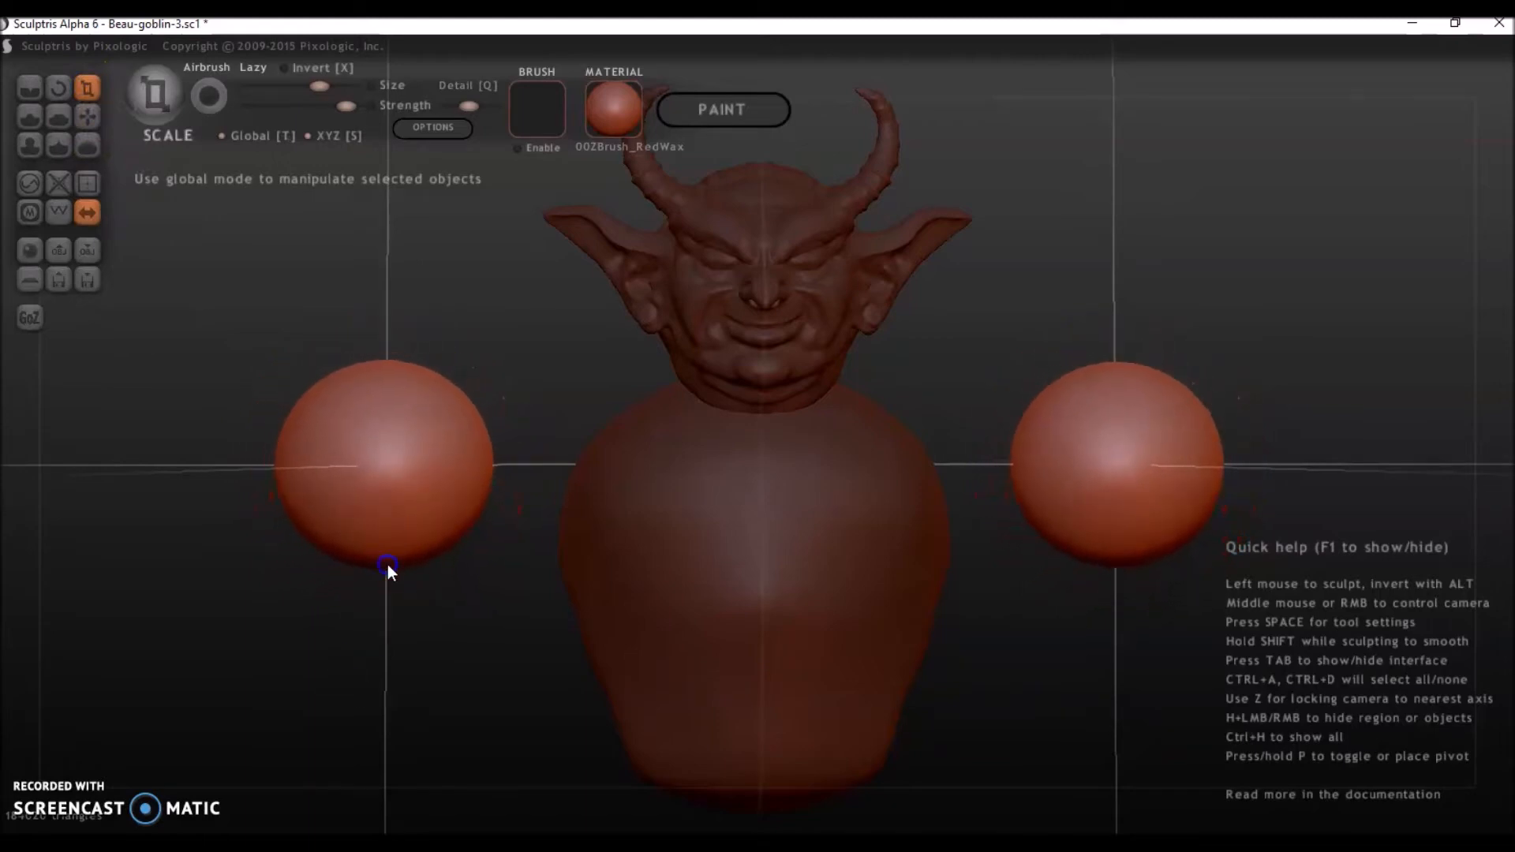
# Move the two spheres into the upper sides of the torso with Grab to form the shoulders.
pyautogui.click(87, 117)
pyautogui.moveTo(408, 465); pyautogui.dragTo(579, 482)
pyautogui.moveTo(471, 550); pyautogui.dragTo(688, 558, button='right')
pyautogui.moveTo(640, 472); pyautogui.dragTo(716, 456)
pyautogui.moveTo(725, 540); pyautogui.dragTo(522, 560, button='right')
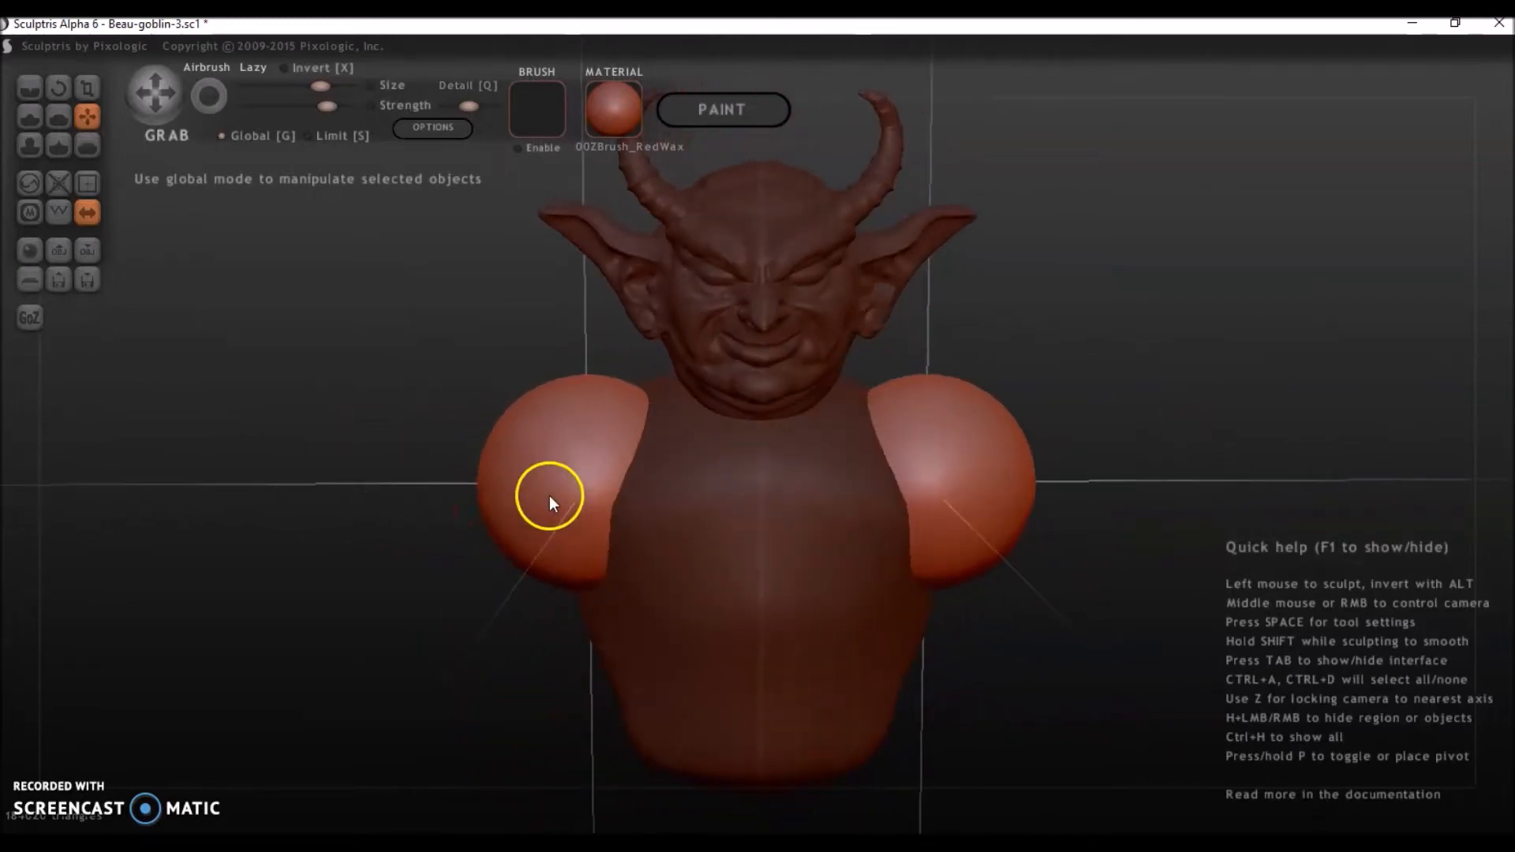
pyautogui.moveTo(586, 488); pyautogui.dragTo(598, 490)
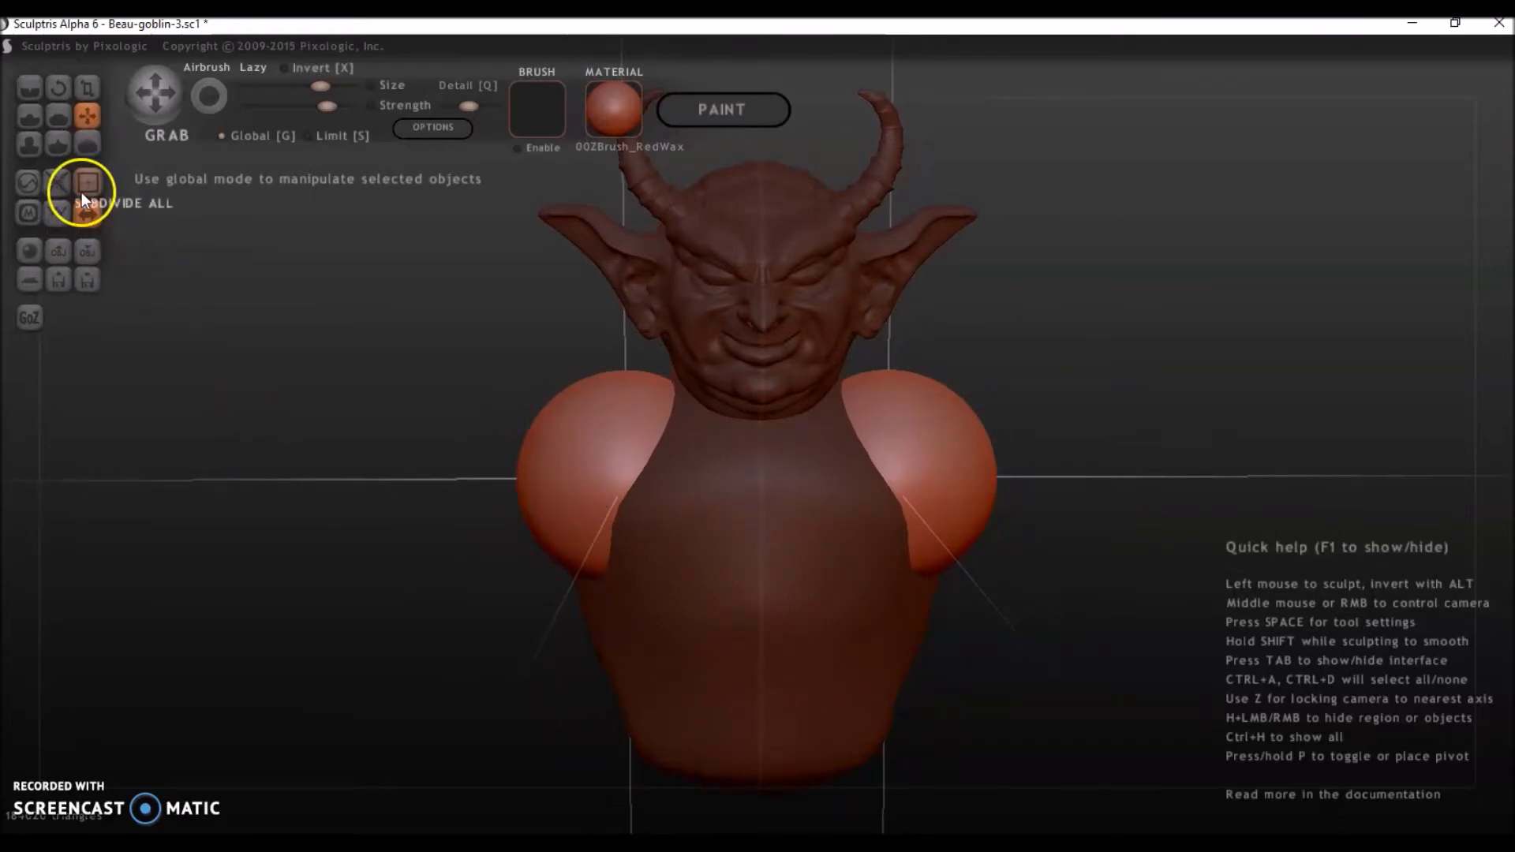
# Add a second mirrored pair of spheres as new objects outside the torso and scale them down below shoulder size.
pyautogui.click(30, 252)
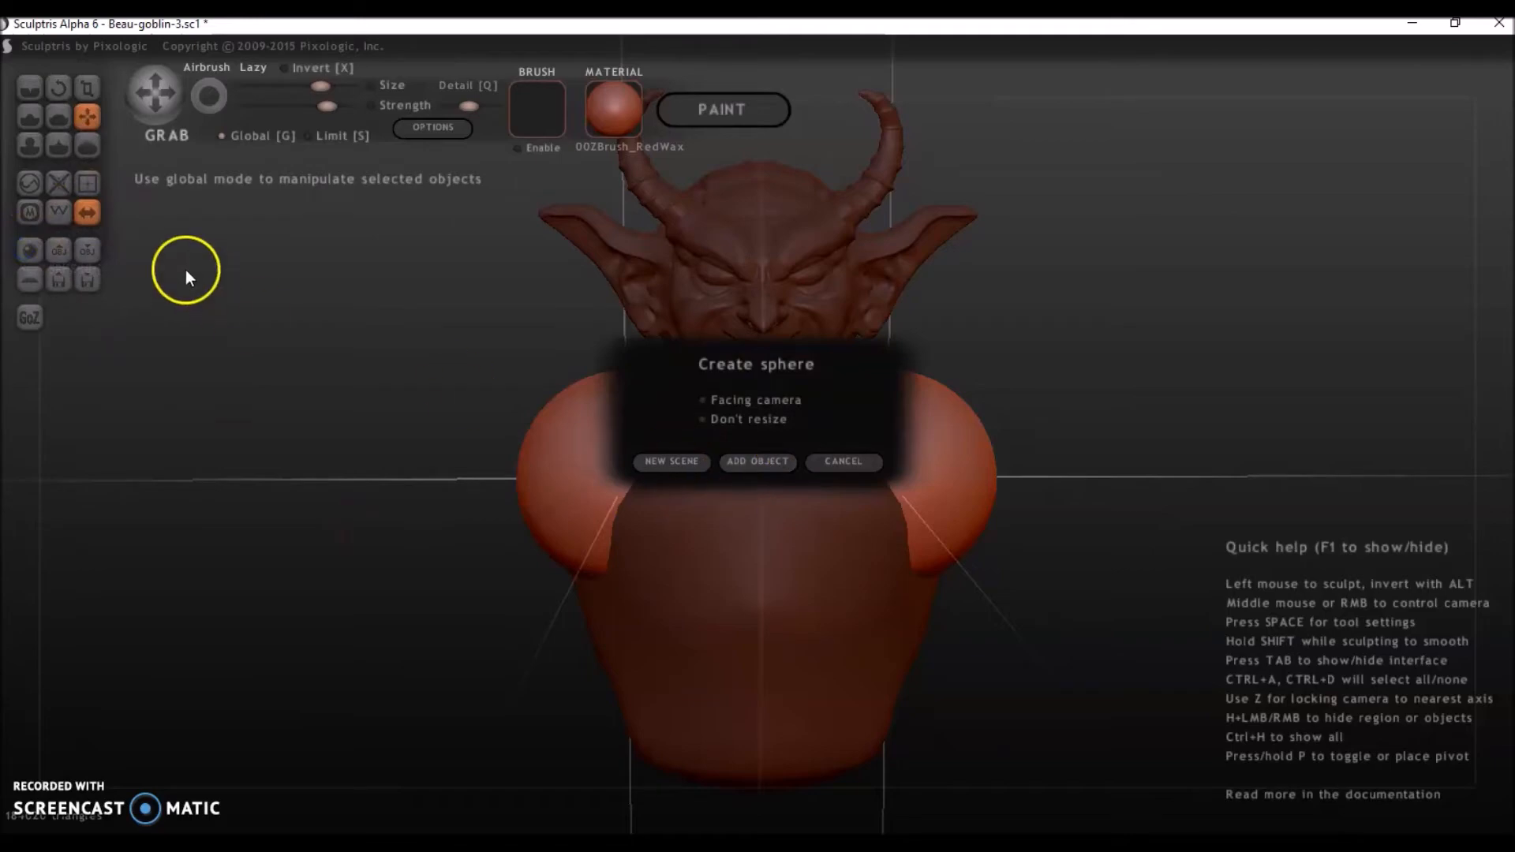
pyautogui.click(771, 465)
pyautogui.moveTo(771, 465); pyautogui.dragTo(348, 617)
pyautogui.click(348, 614)
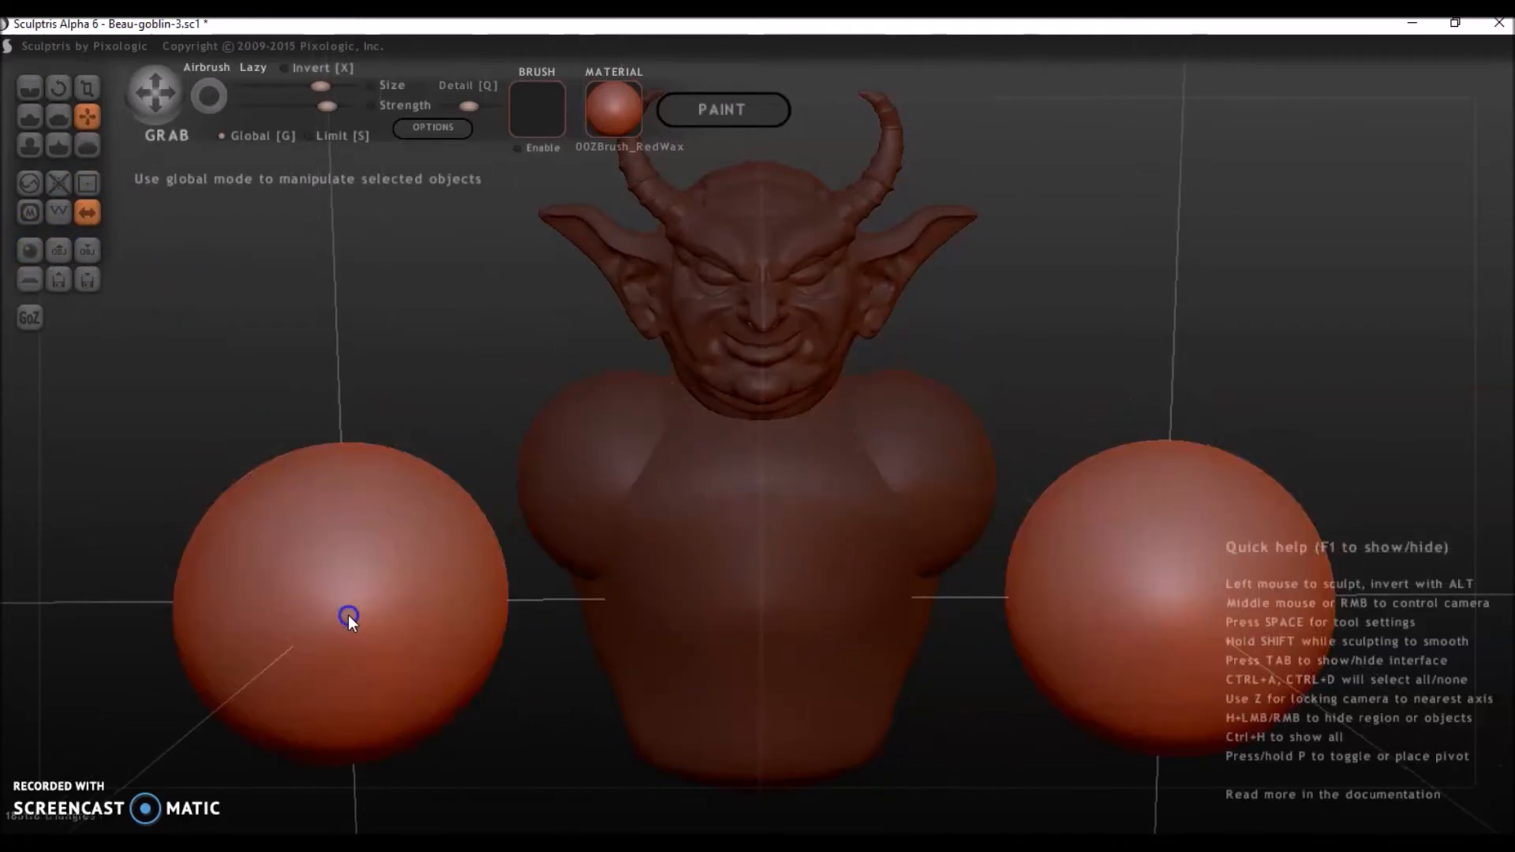
pyautogui.moveTo(355, 459)
pyautogui.mouseDown(button='right')
pyautogui.moveTo(388, 430)
pyautogui.moveTo(356, 437)
pyautogui.mouseUp(button='right')
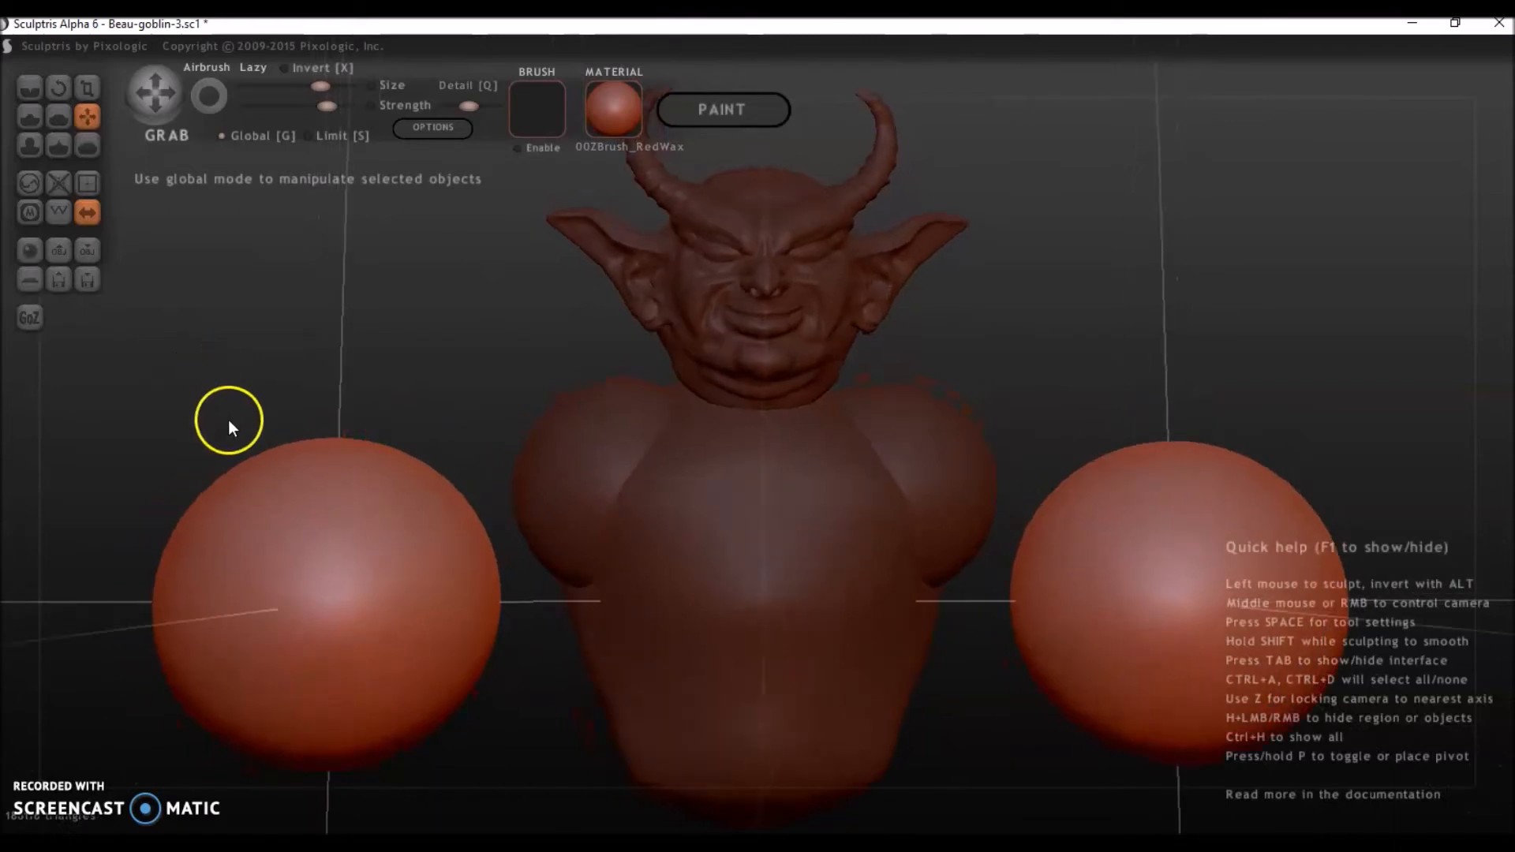
pyautogui.scroll(-3, 229, 421)
pyautogui.click(87, 88)
pyautogui.moveTo(393, 479); pyautogui.dragTo(489, 599)
pyautogui.moveTo(488, 599); pyautogui.dragTo(470, 605, button='right')
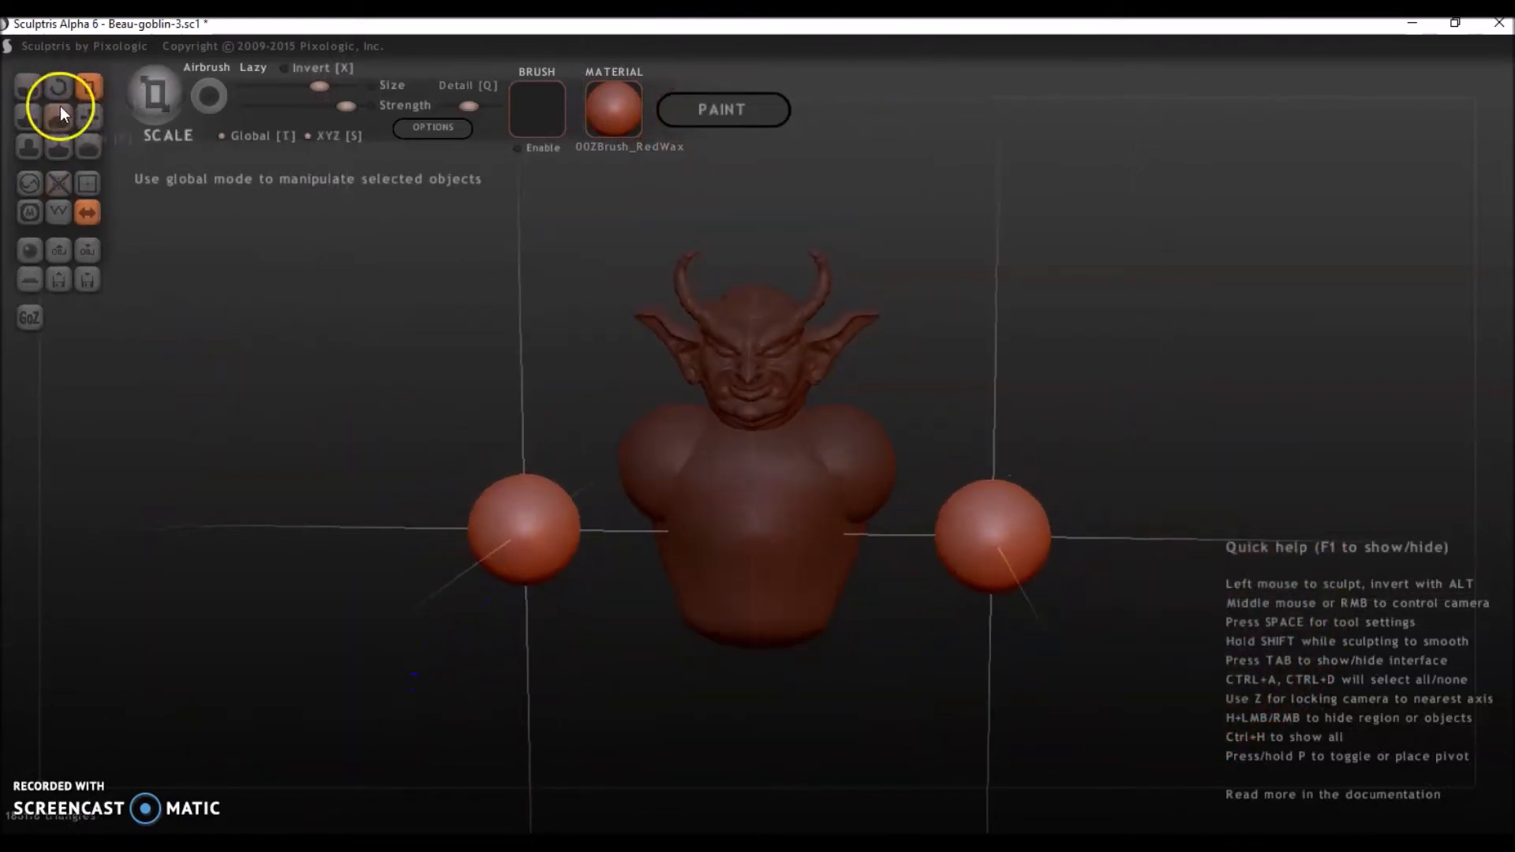
# Stretch the two outer spheres outward and slightly down into long arm shapes using Grab with Global off.
pyautogui.click(87, 146)
pyautogui.click(87, 117)
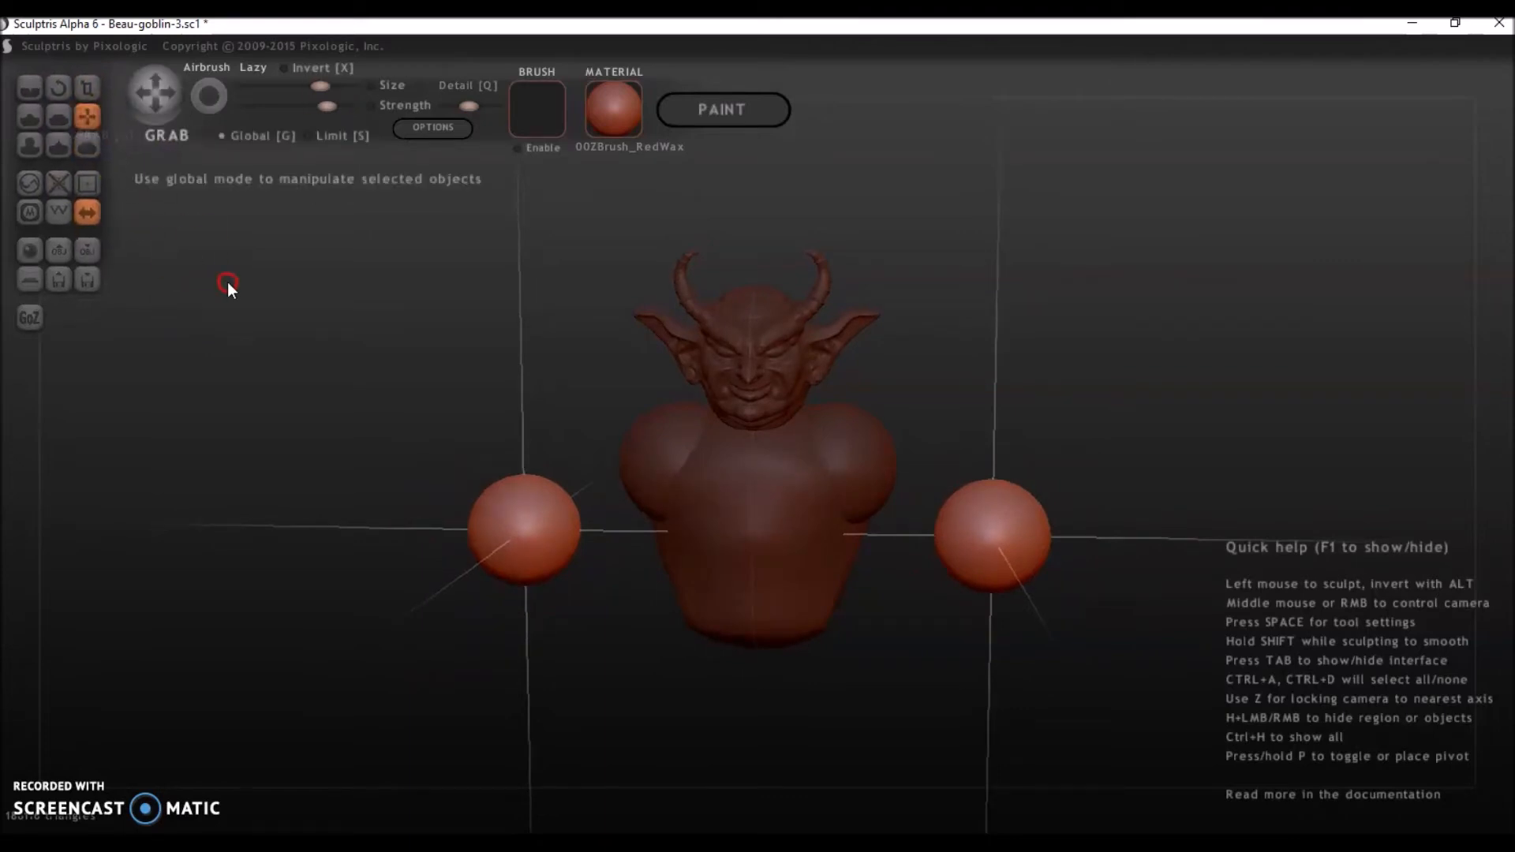
pyautogui.moveTo(411, 545); pyautogui.dragTo(430, 548)
pyautogui.moveTo(471, 535); pyautogui.dragTo(505, 513, button='right')
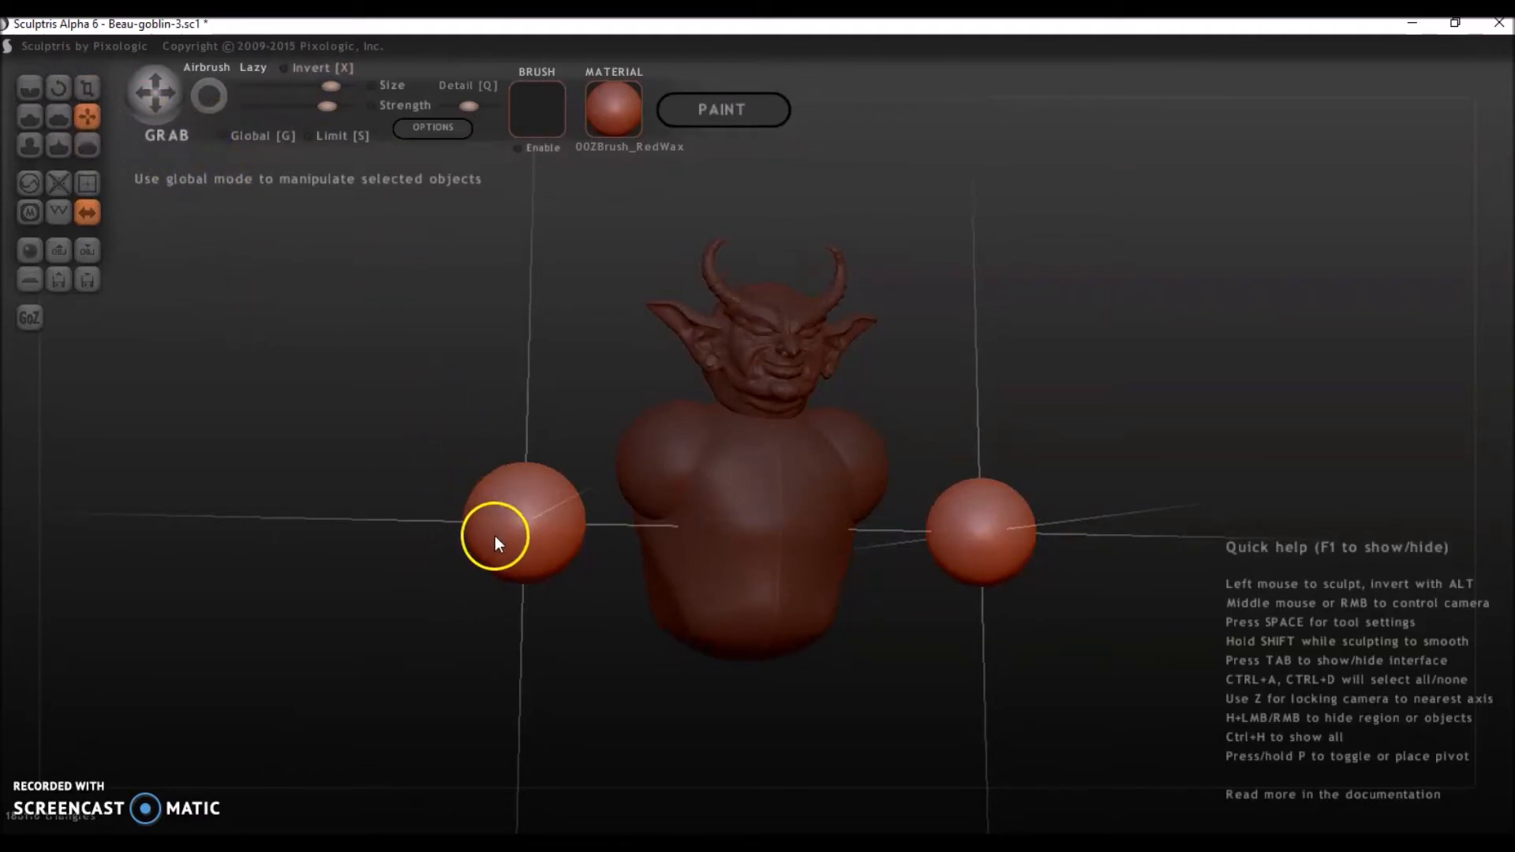
pyautogui.moveTo(499, 527)
pyautogui.mouseDown()
pyautogui.moveTo(268, 587)
pyautogui.moveTo(244, 617)
pyautogui.mouseUp()
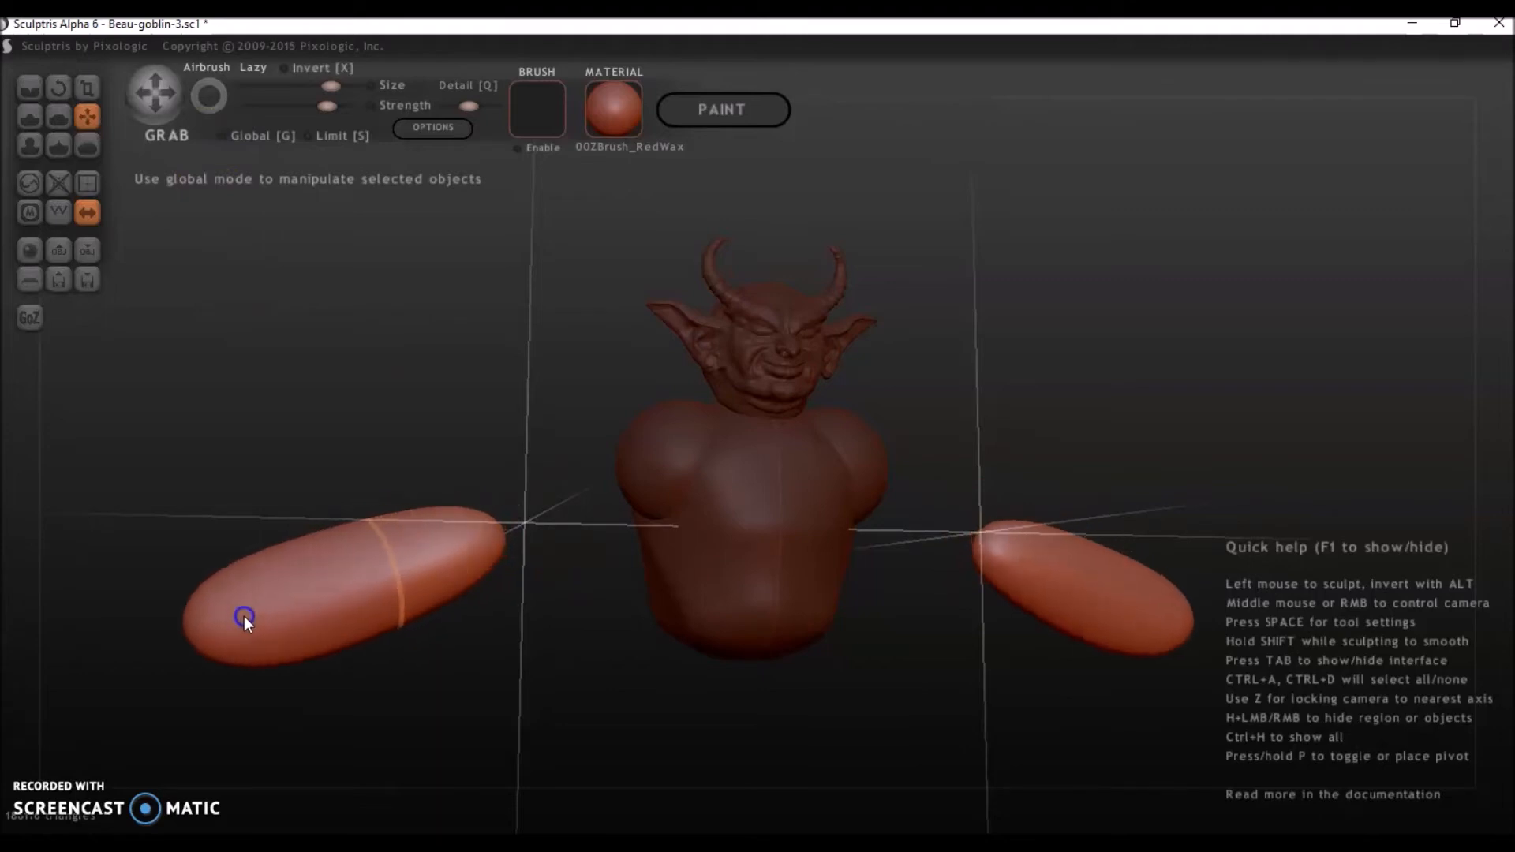
pyautogui.moveTo(112, 304)
pyautogui.mouseDown(button='right')
pyautogui.moveTo(68, 309)
pyautogui.moveTo(95, 321)
pyautogui.mouseUp(button='right')
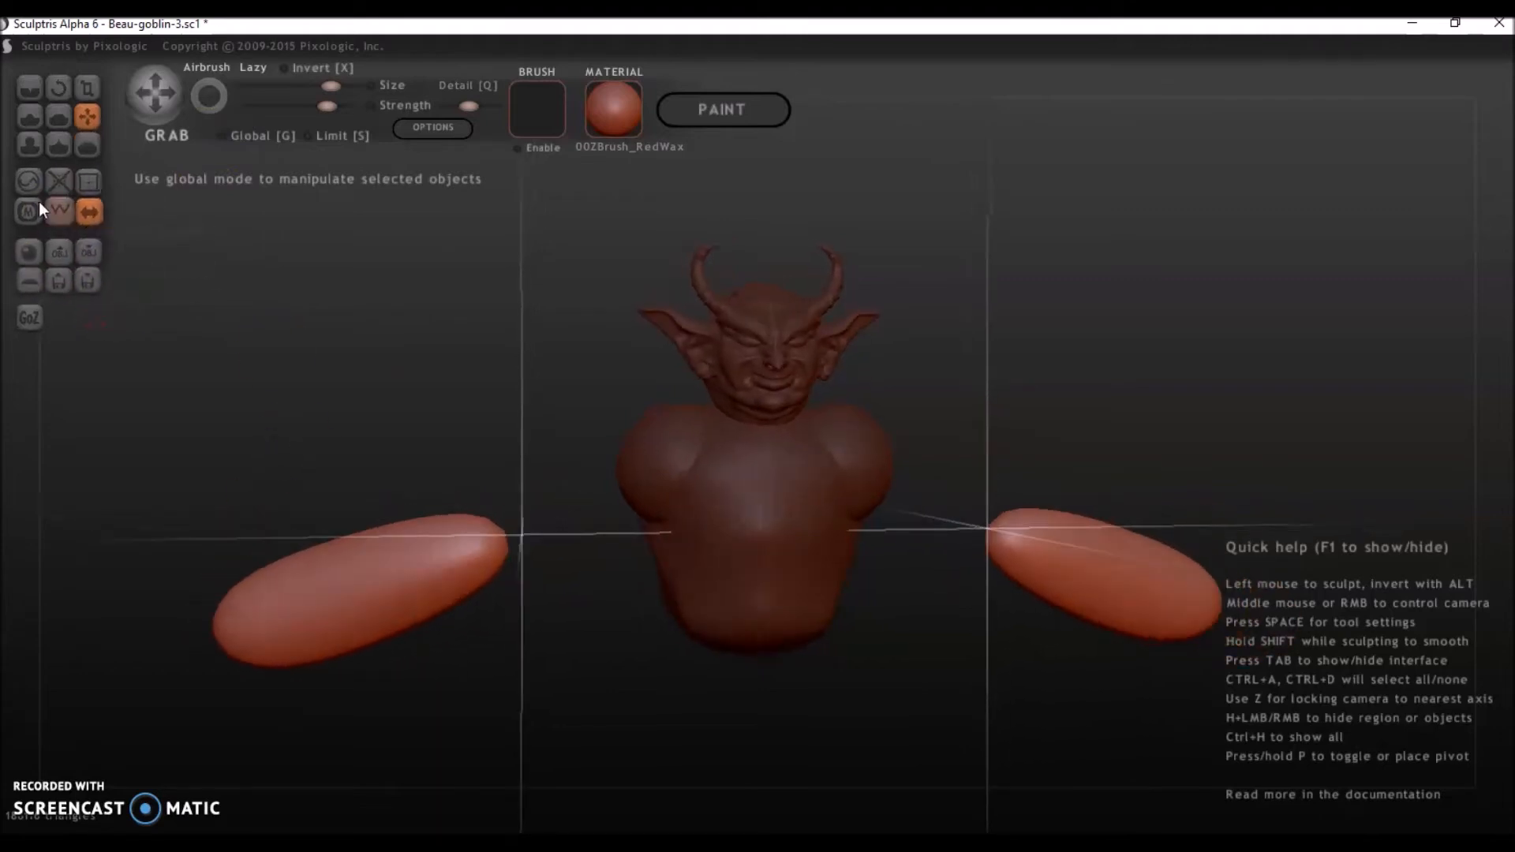
# Slim the outer part of the arm shapes with Scale in non-global mode and smooth their ends shorter and rounder.
pyautogui.click(89, 88)
pyautogui.moveTo(348, 613); pyautogui.dragTo(363, 712)
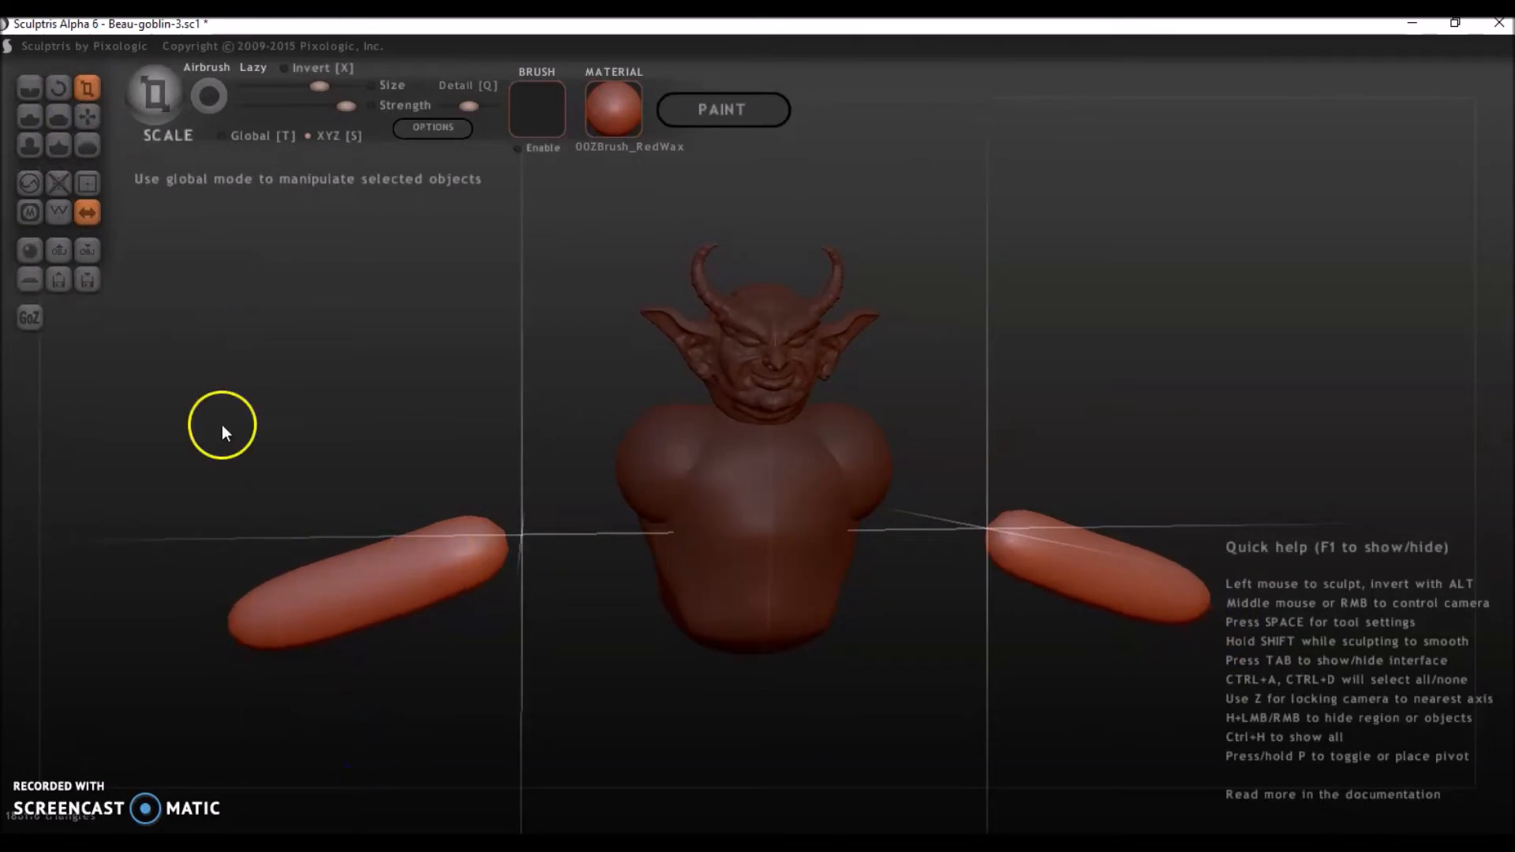
pyautogui.click(86, 146)
pyautogui.moveTo(240, 606); pyautogui.dragTo(262, 608)
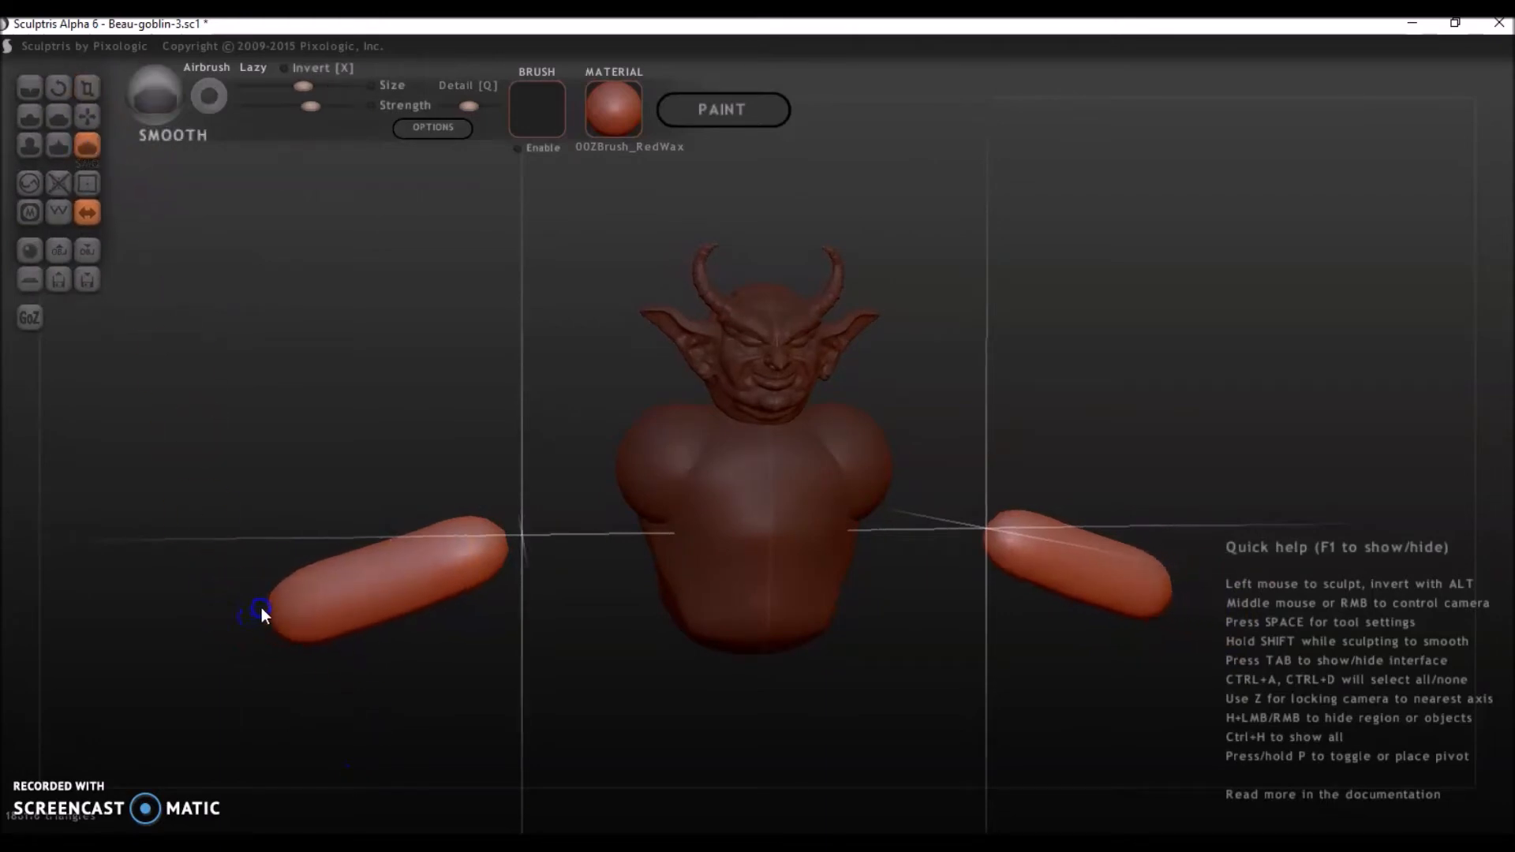
pyautogui.moveTo(337, 641); pyautogui.dragTo(317, 636)
# Move the whole arm shapes inward using Grab in Global mode so their inner ends sit inside the shoulders.
pyautogui.click(87, 118)
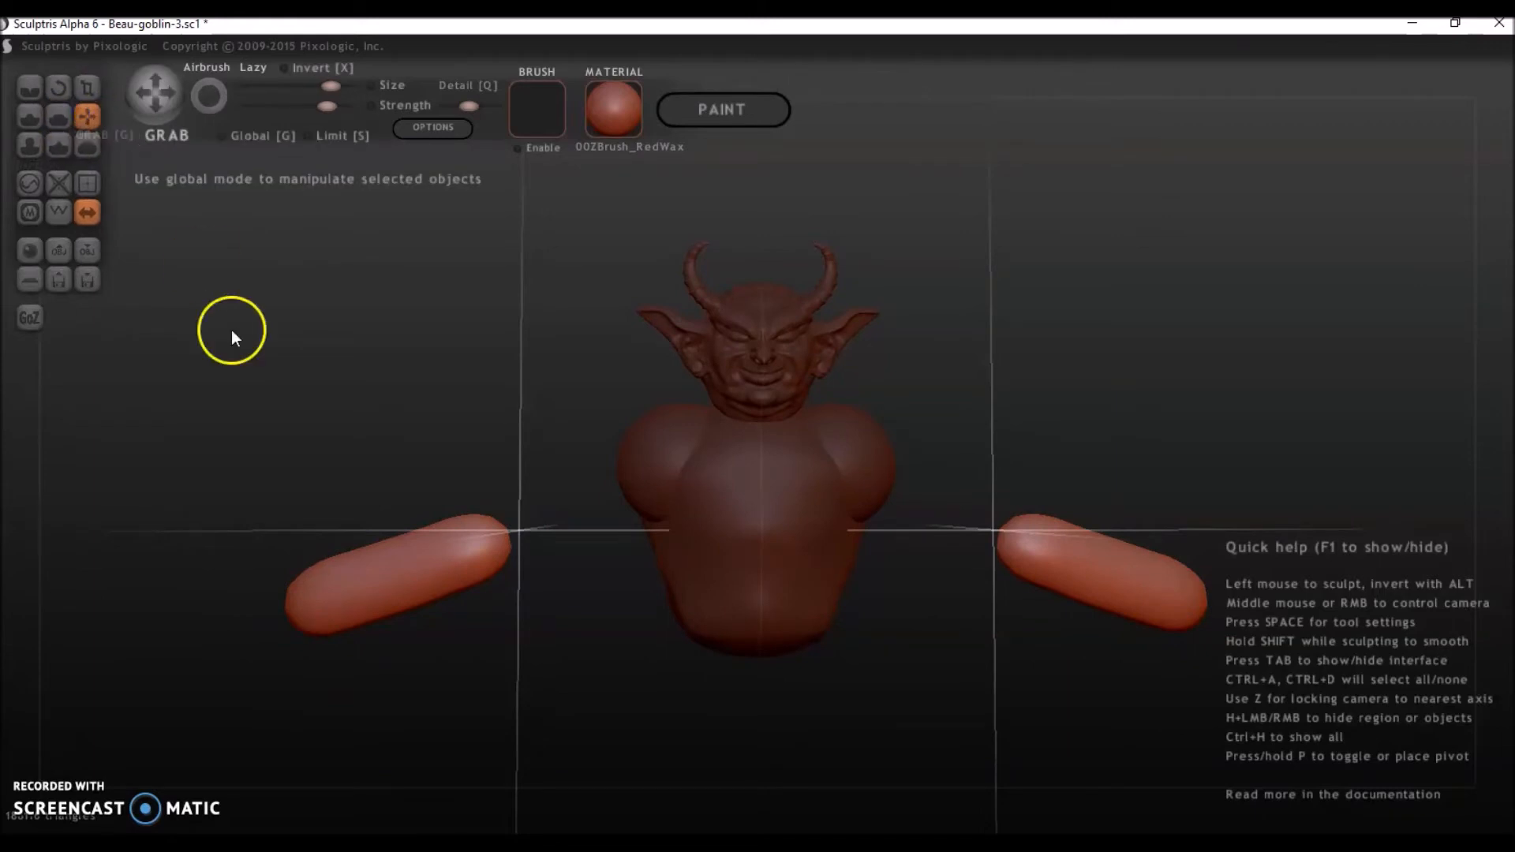
pyautogui.moveTo(380, 573); pyautogui.dragTo(560, 498)
pyautogui.hotkey('ctrl', 'z')
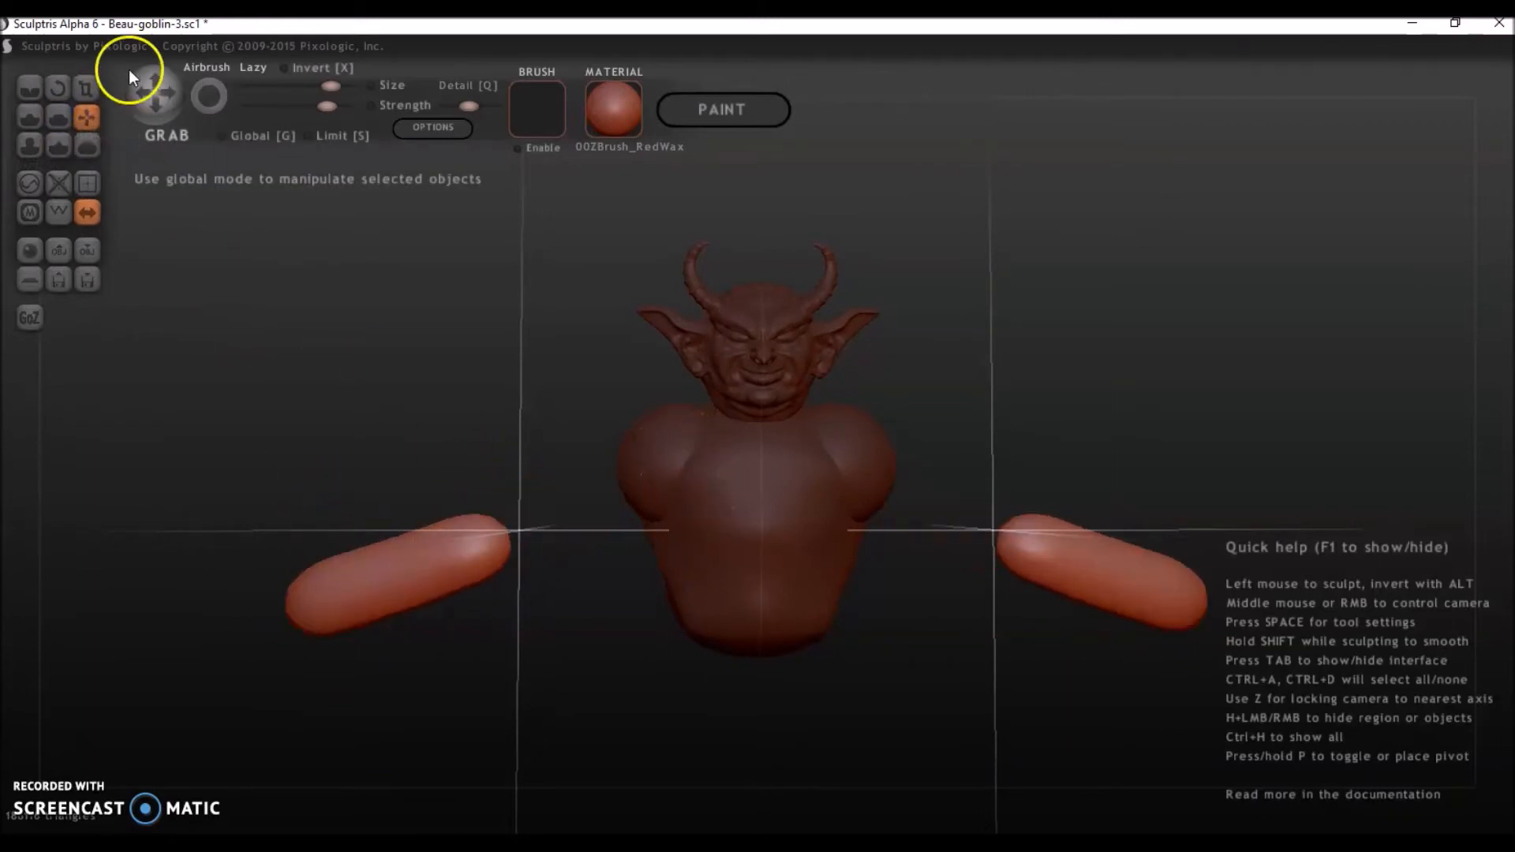
pyautogui.moveTo(428, 577); pyautogui.dragTo(586, 487)
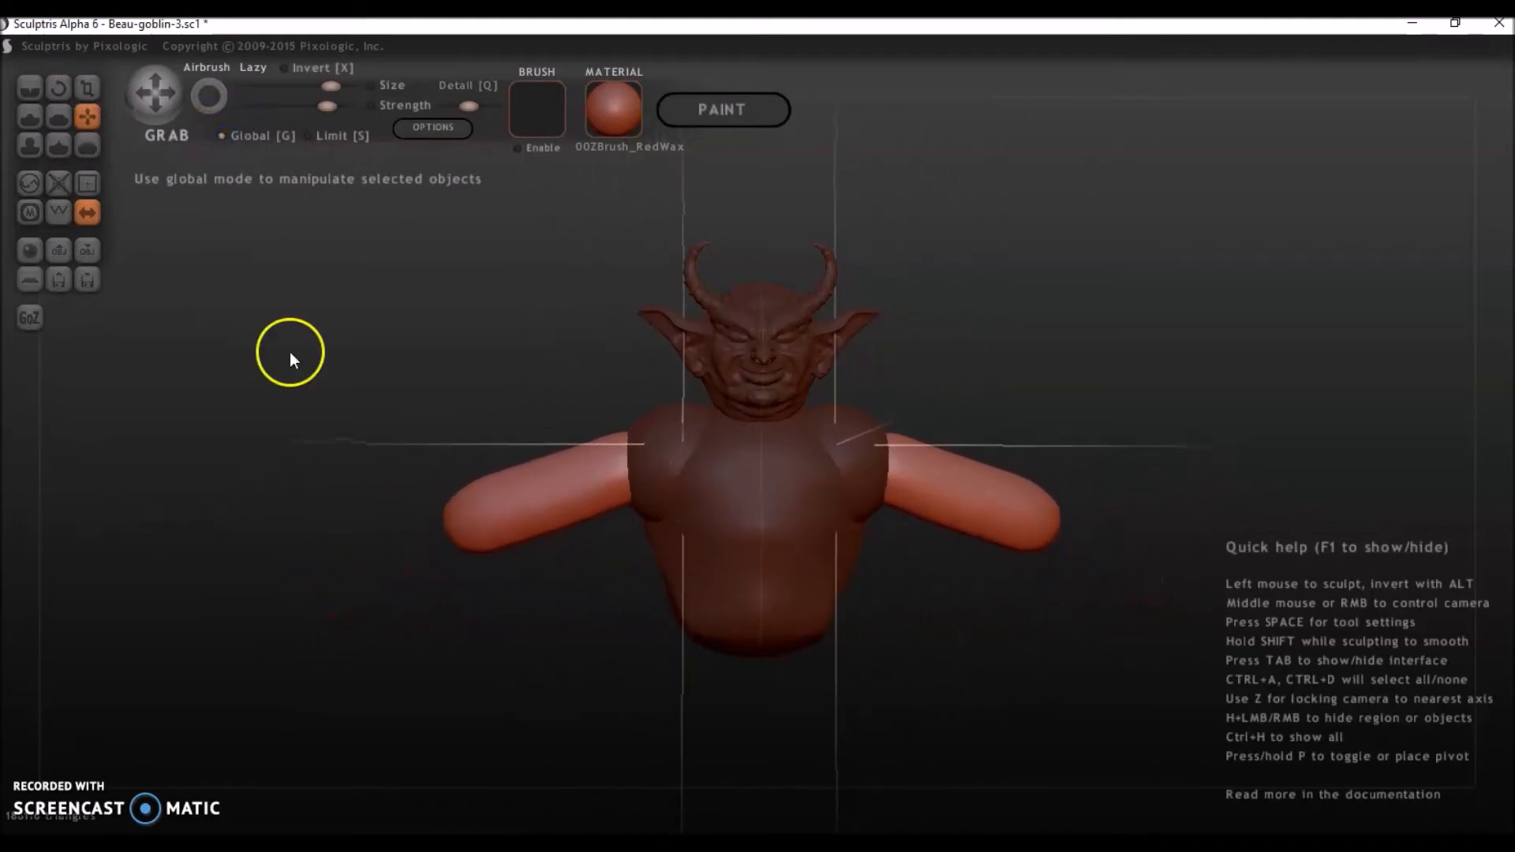
# Rotate the mirrored arm shapes upward in Global mode and reposition them at the shoulders with Grab.
pyautogui.click(59, 87)
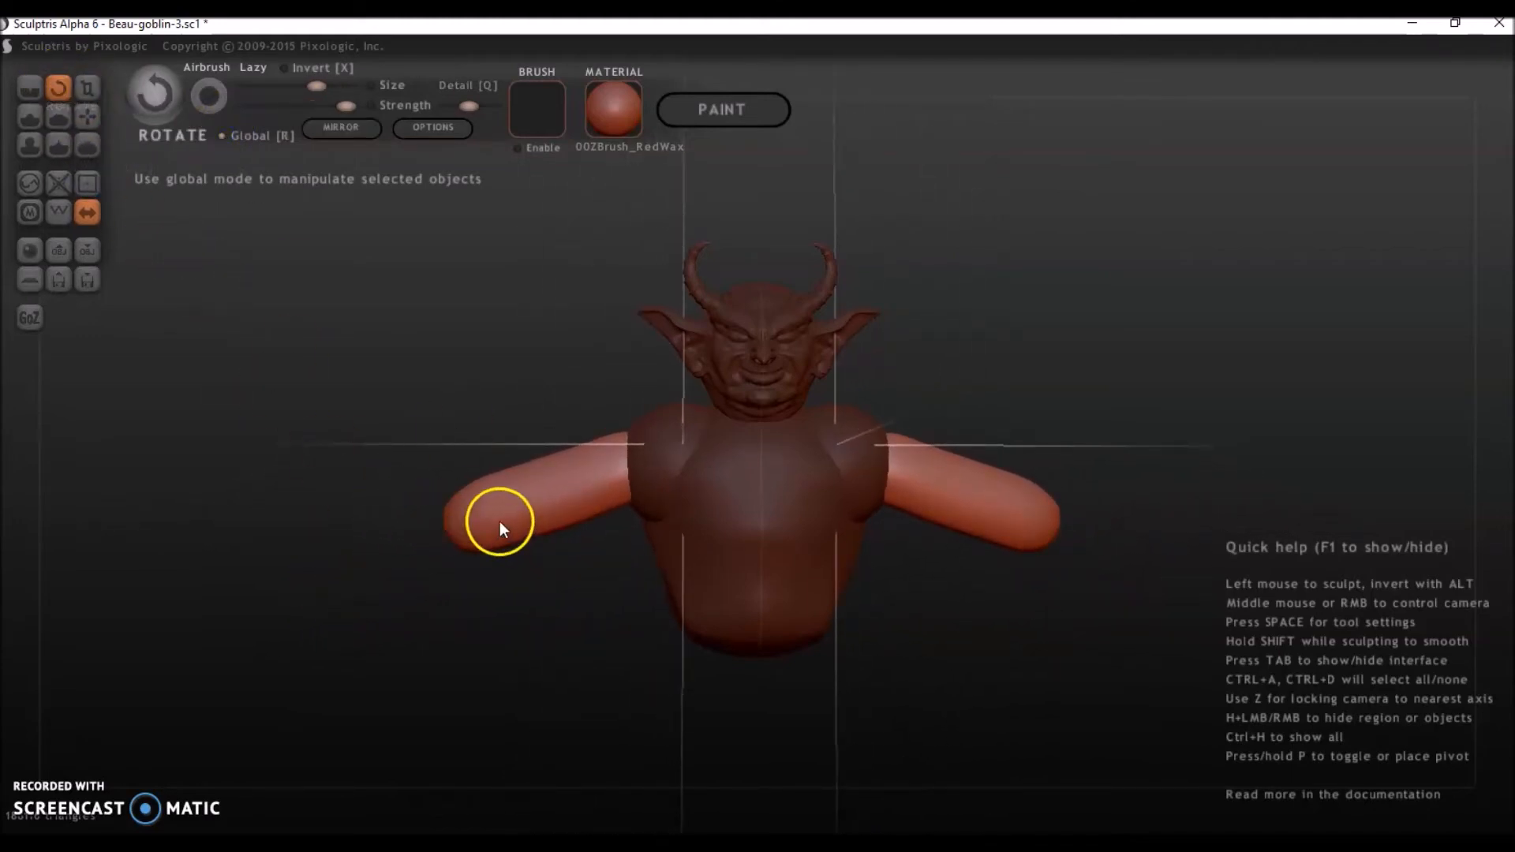
pyautogui.moveTo(501, 514); pyautogui.dragTo(461, 429)
pyautogui.click(87, 118)
pyautogui.moveTo(593, 547); pyautogui.dragTo(606, 524)
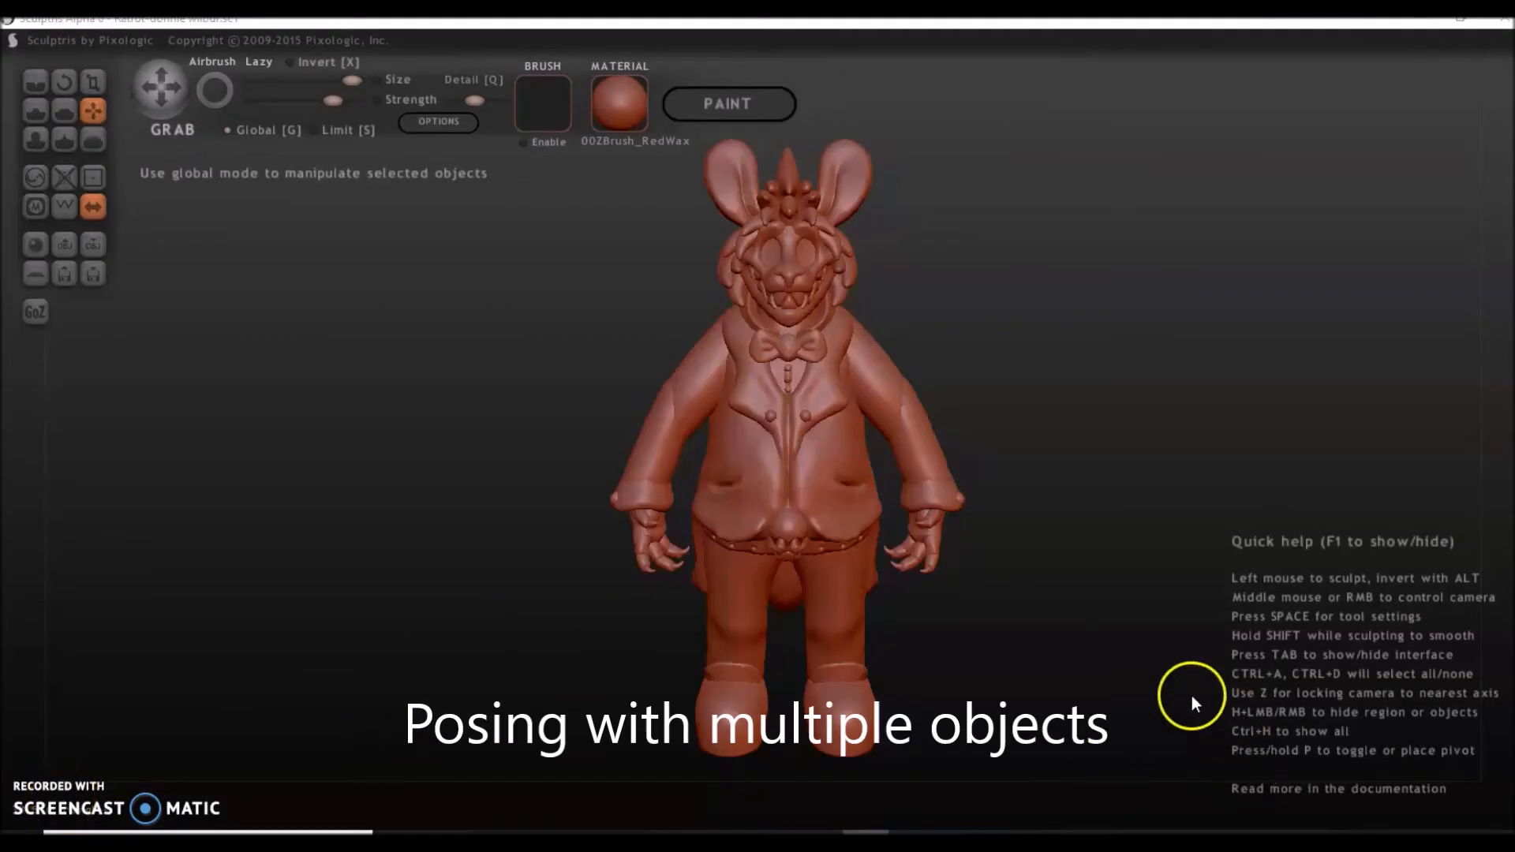
# Deselect the whole costumed character and select its upper arms, forearms, cuffs and cuff buttons in turn to examine the separate objects.
pyautogui.moveTo(1156, 690); pyautogui.dragTo(962, 695)
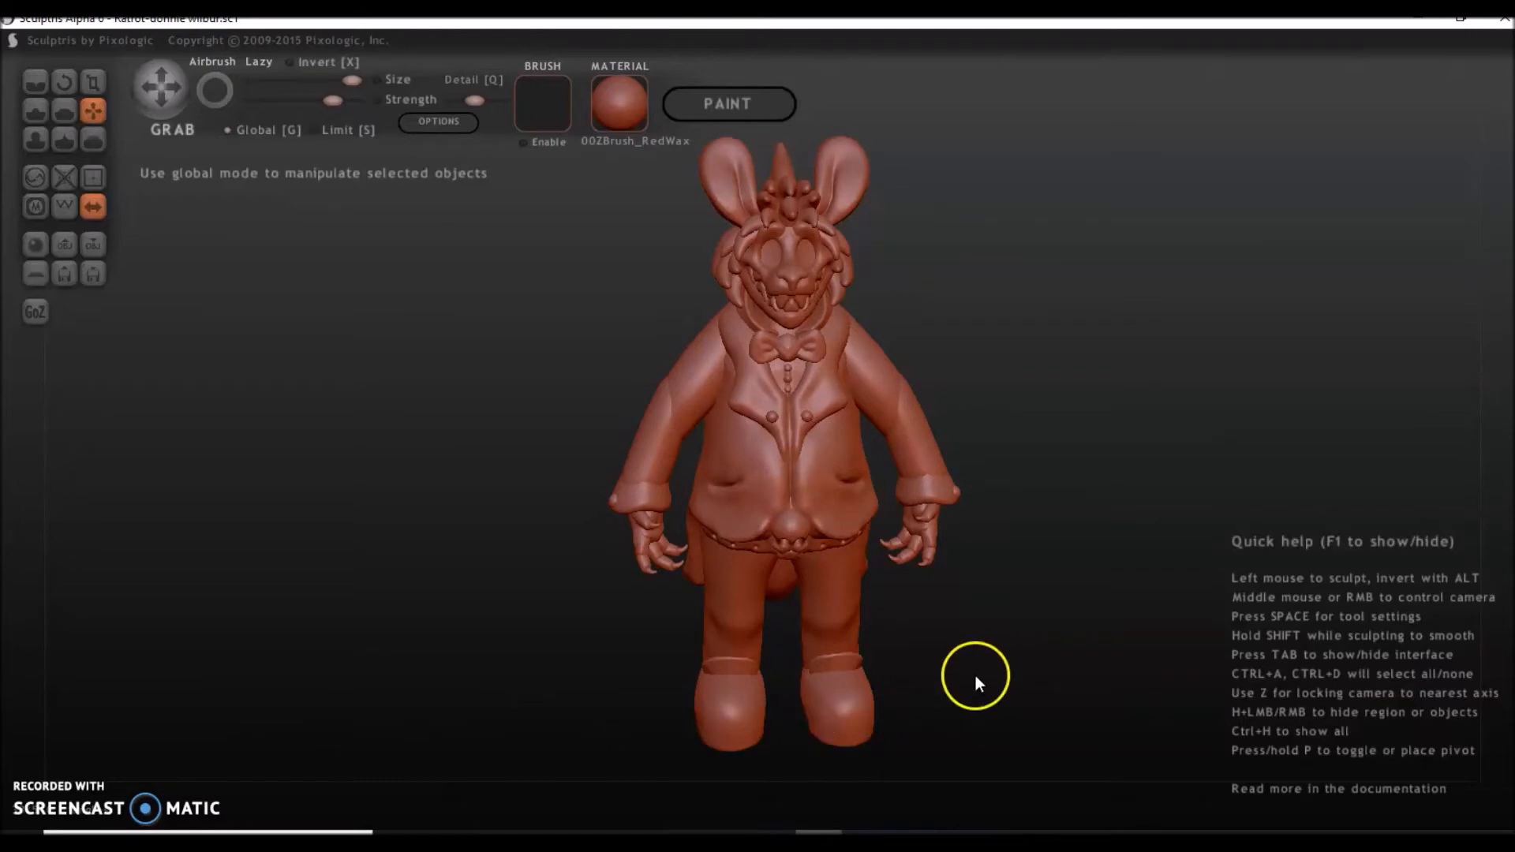
pyautogui.moveTo(1003, 446)
pyautogui.mouseDown()
pyautogui.moveTo(1081, 444)
pyautogui.moveTo(847, 427)
pyautogui.moveTo(766, 440)
pyautogui.moveTo(1086, 429)
pyautogui.mouseUp()
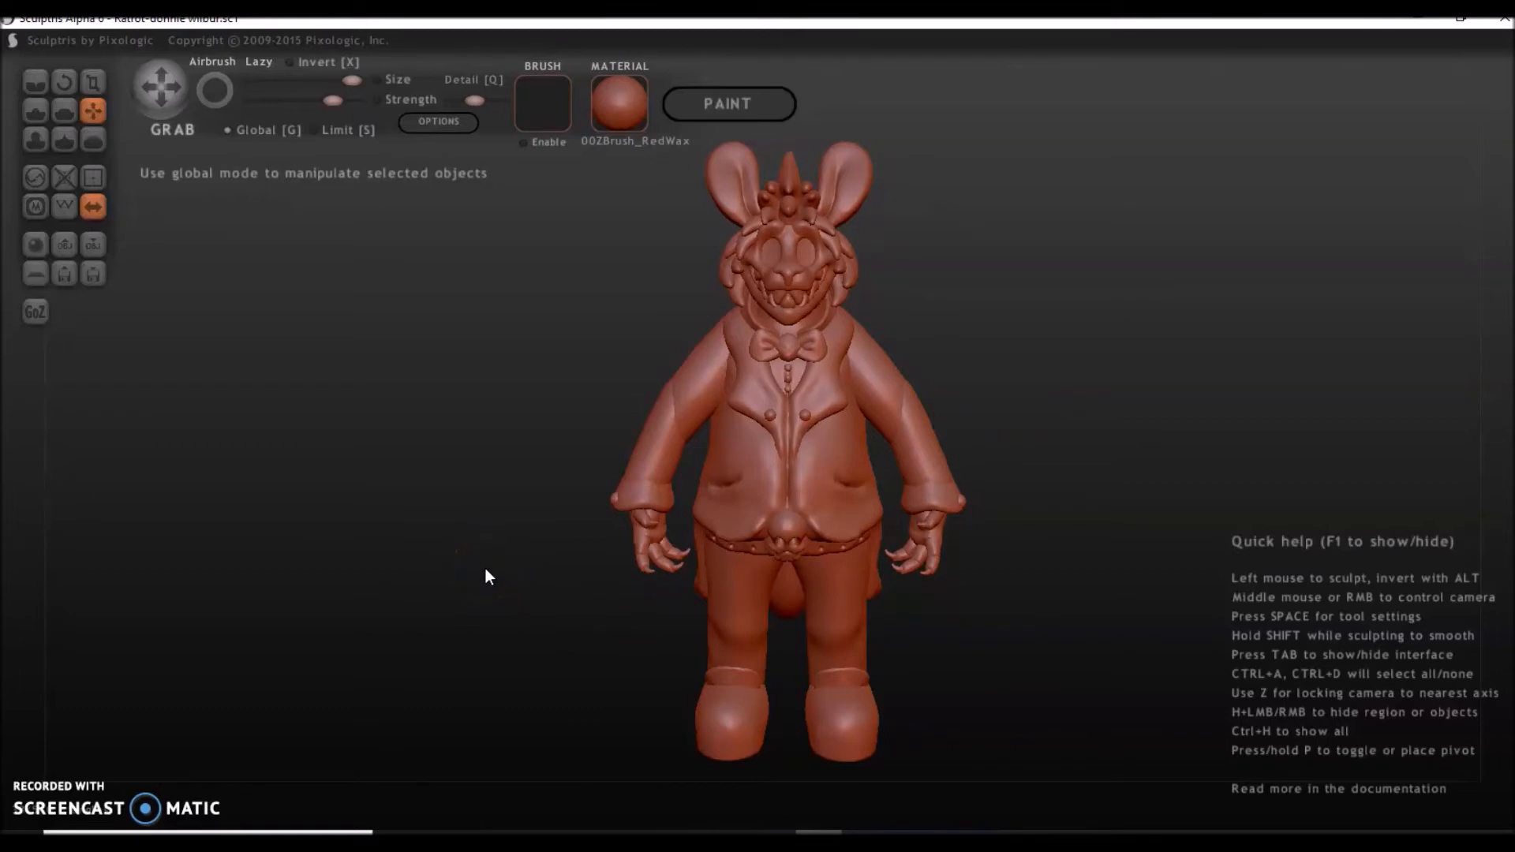
pyautogui.hotkey('ctrl', 'd')
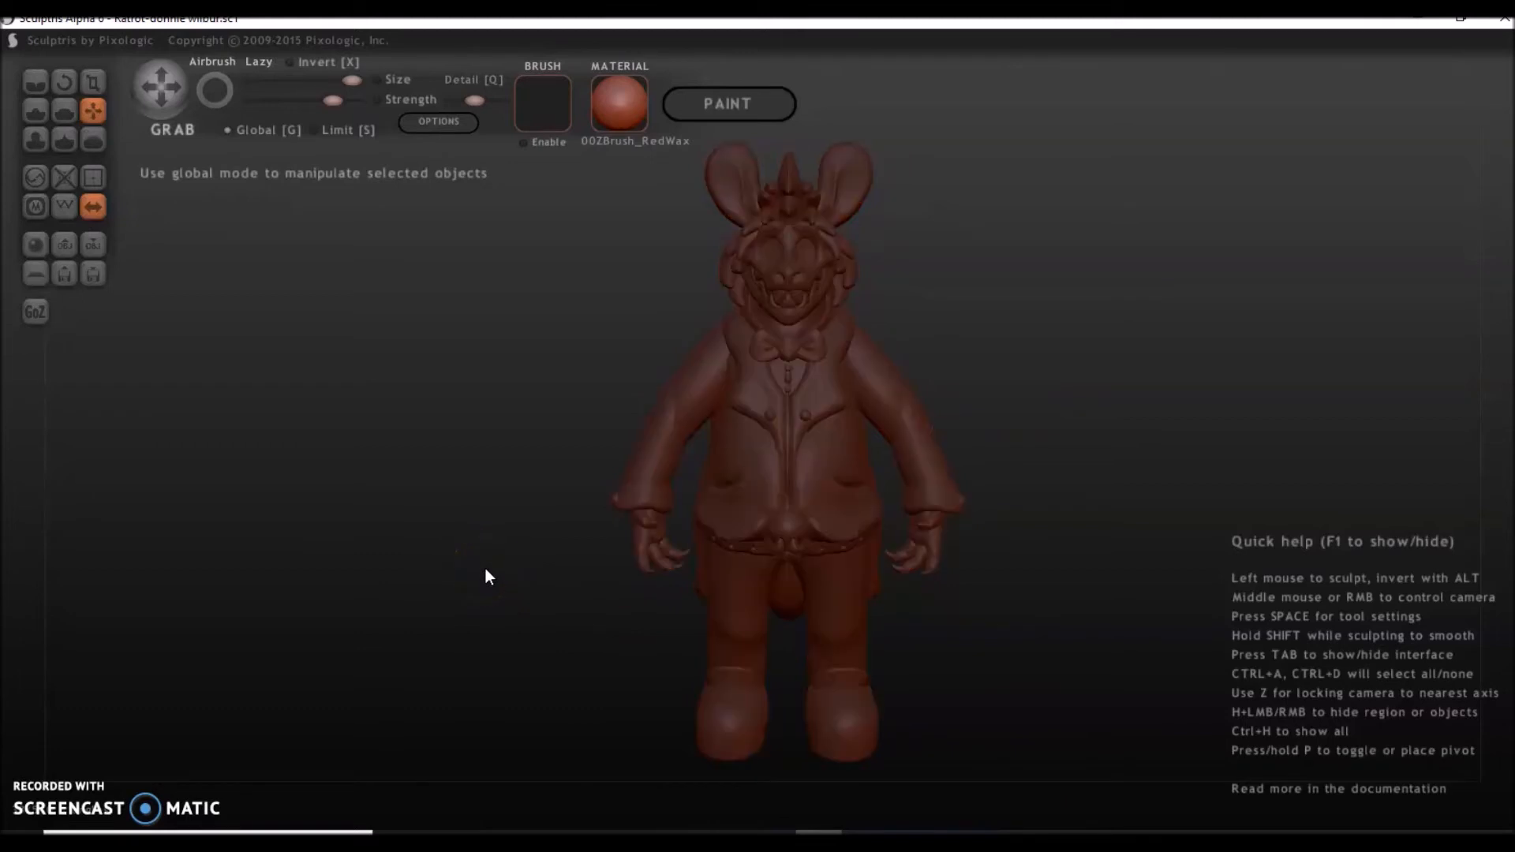
pyautogui.click(698, 392)
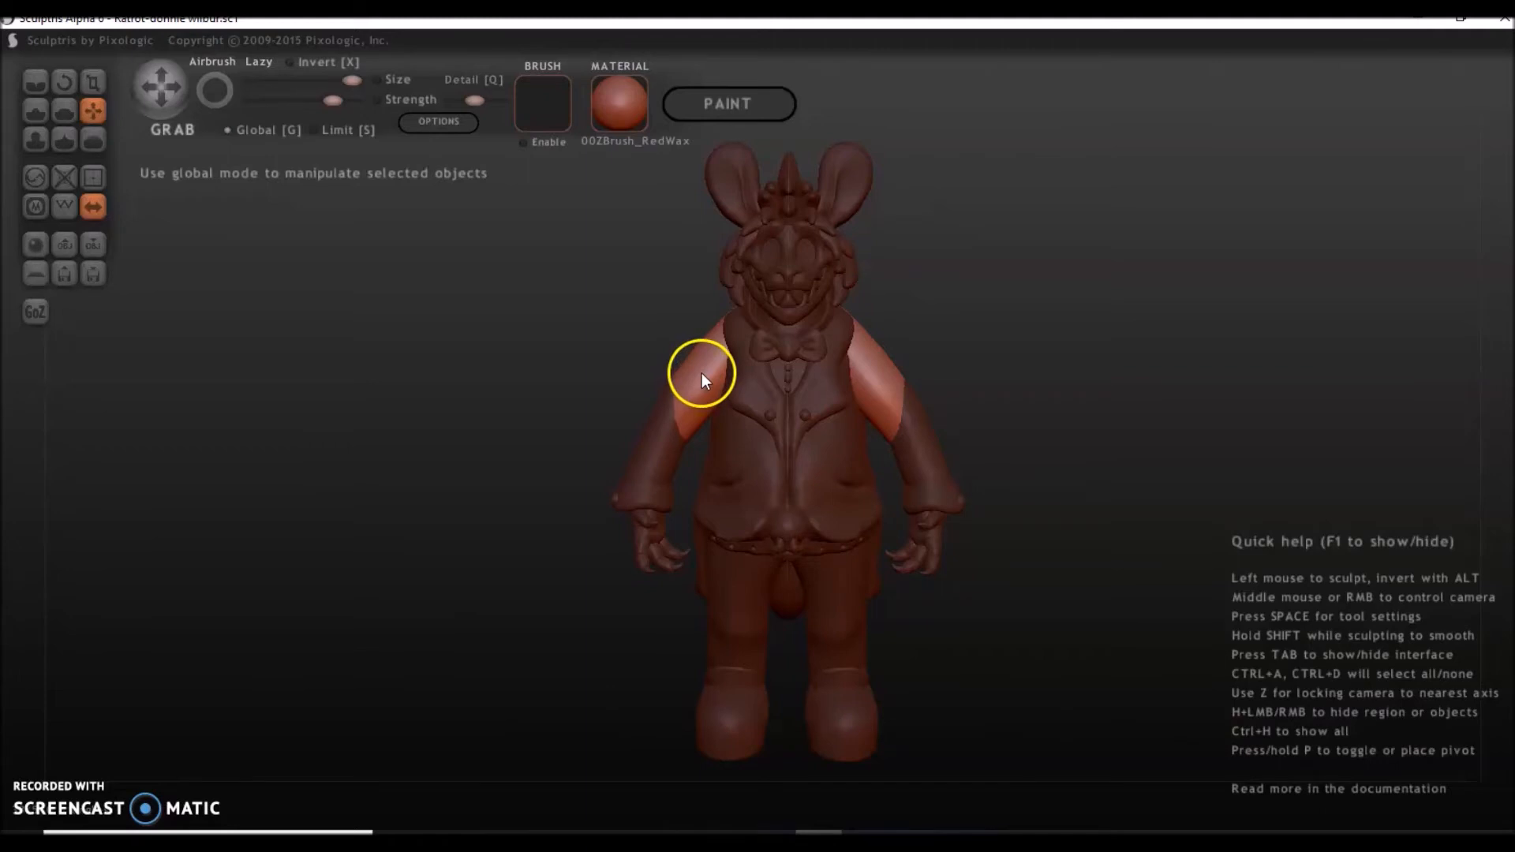
pyautogui.click(658, 456)
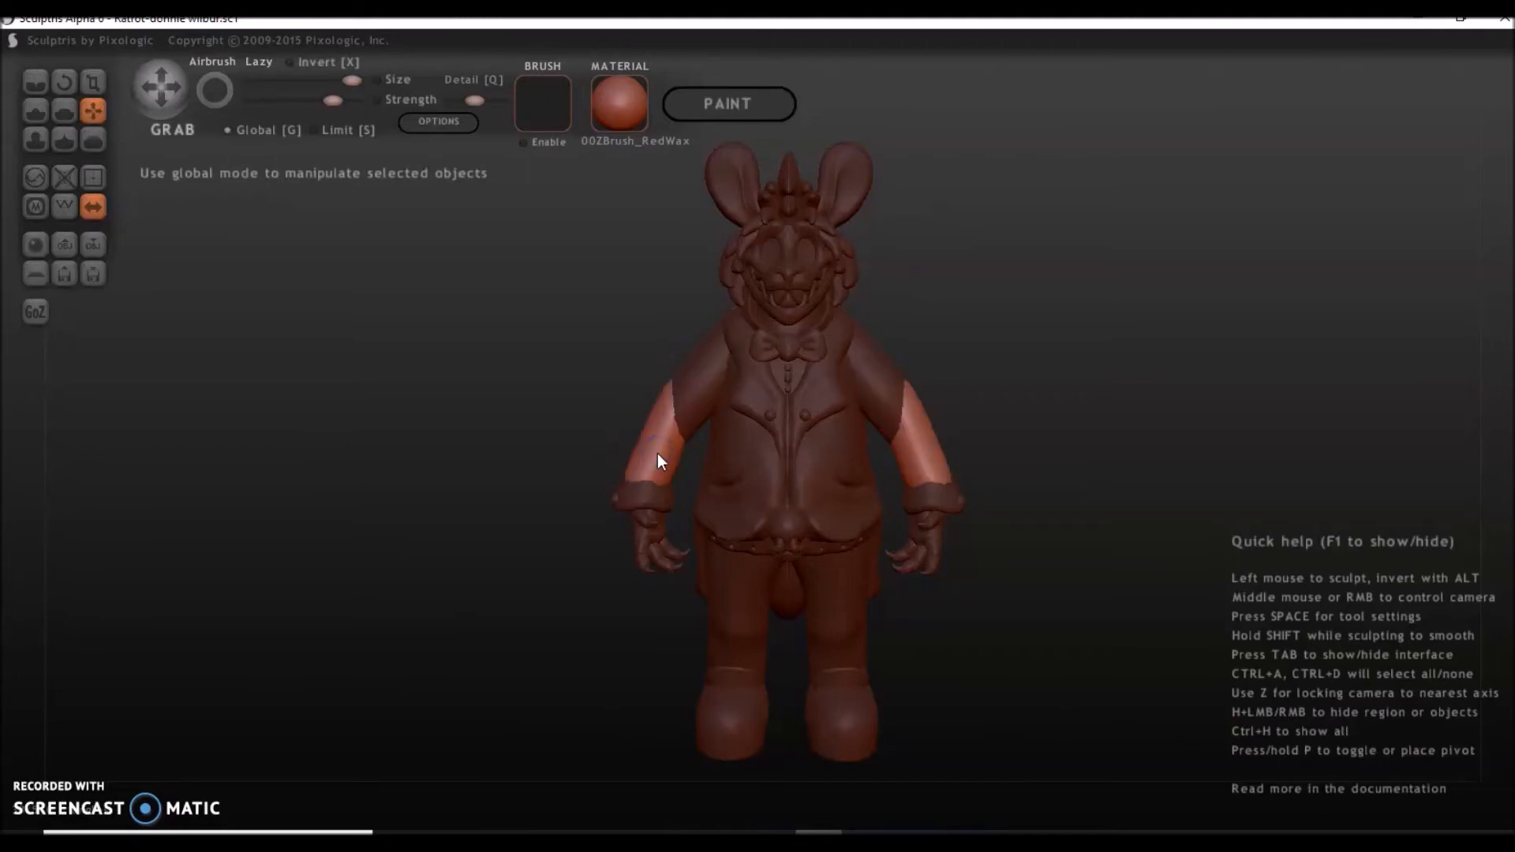
pyautogui.click(661, 501)
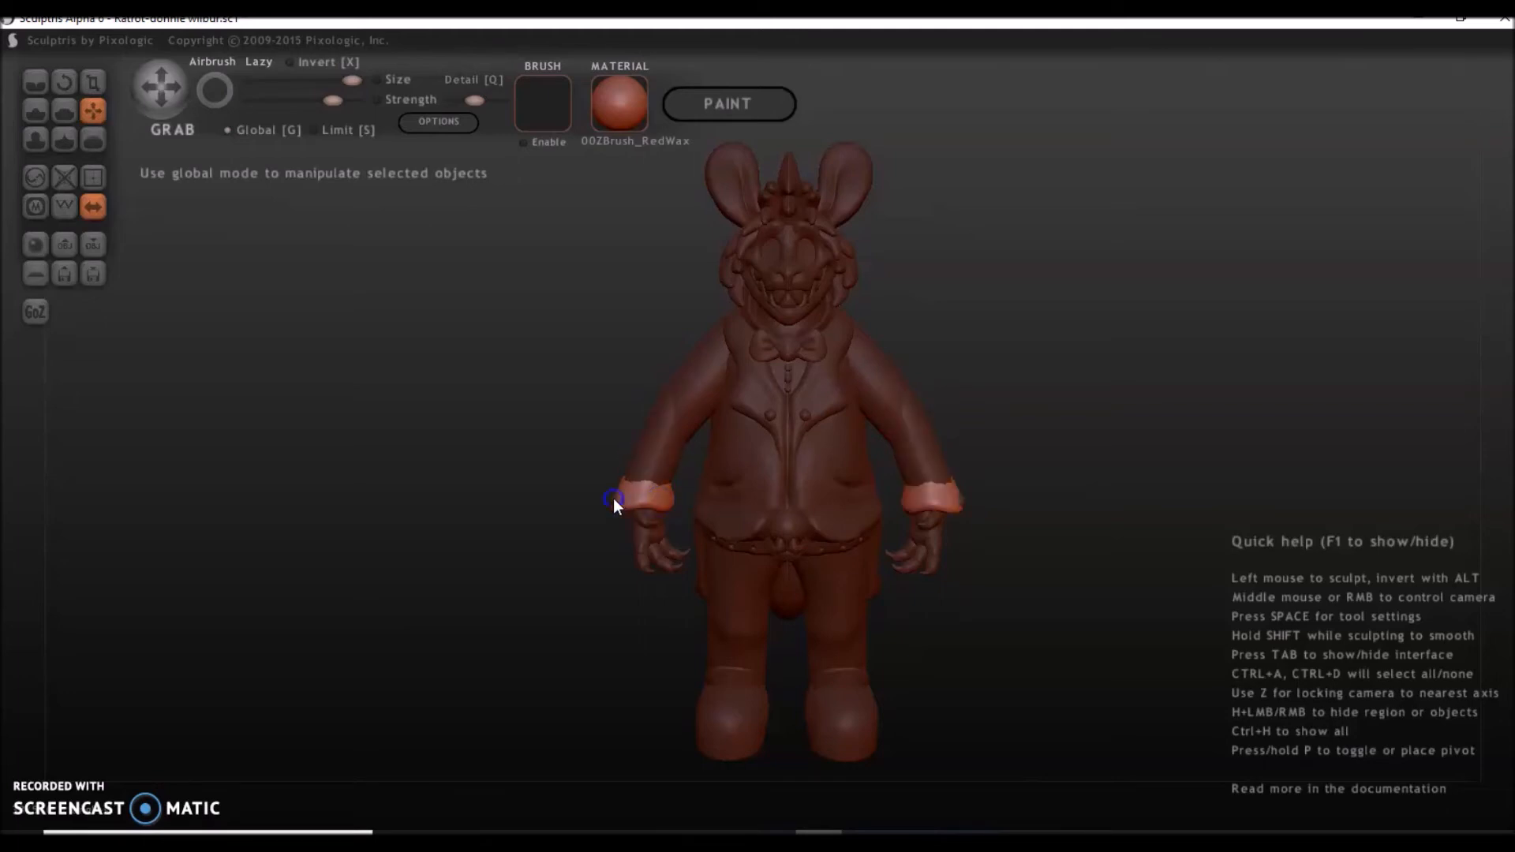
pyautogui.click(639, 528)
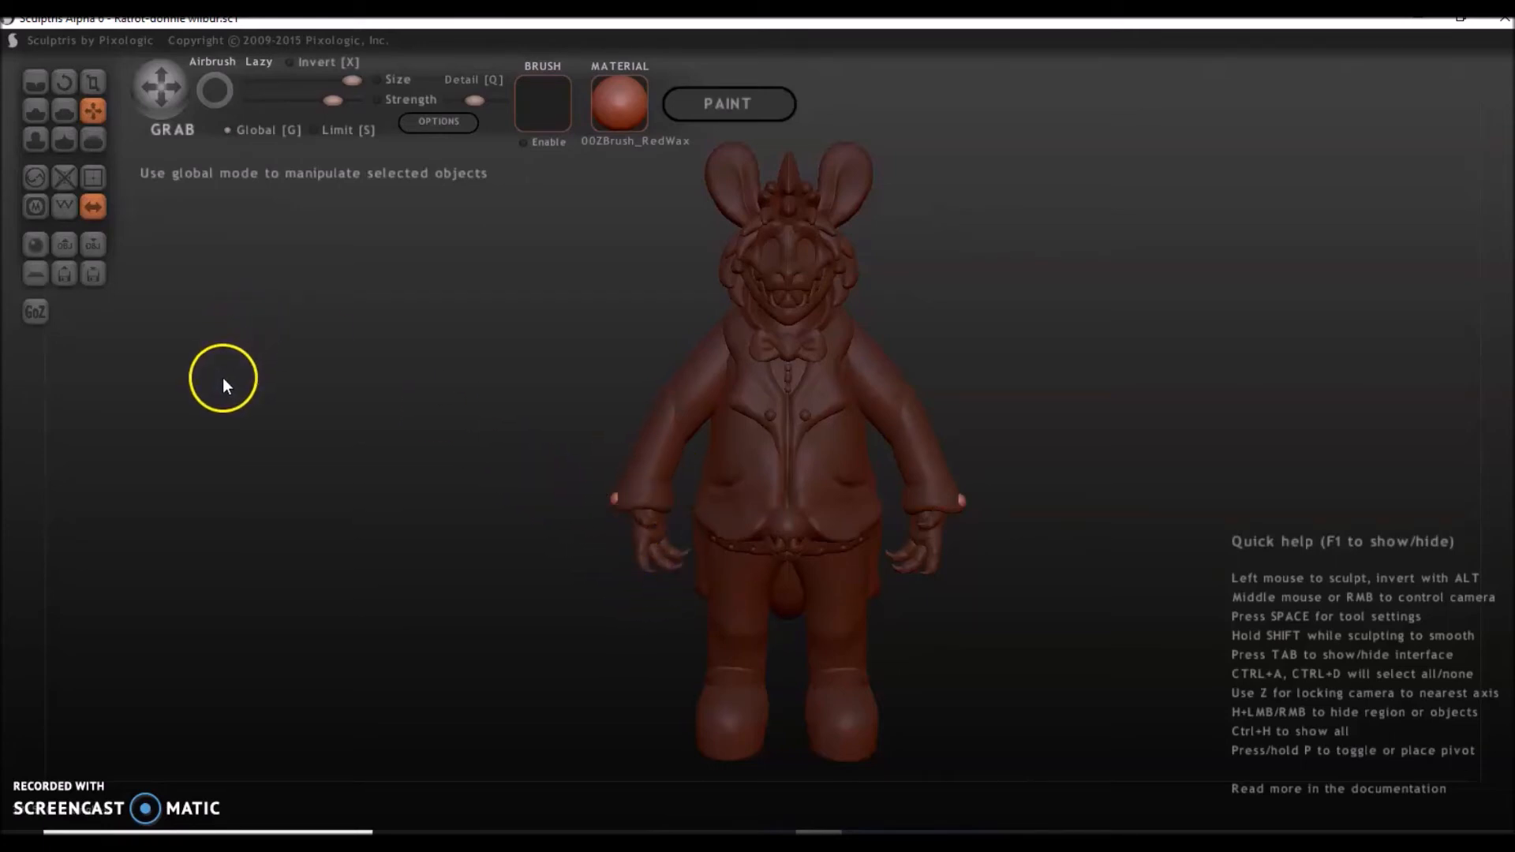
# Turn off symmetry, deselect everything and select only the upper arm on the character's right side.
pyautogui.click(97, 209)
pyautogui.click(776, 489)
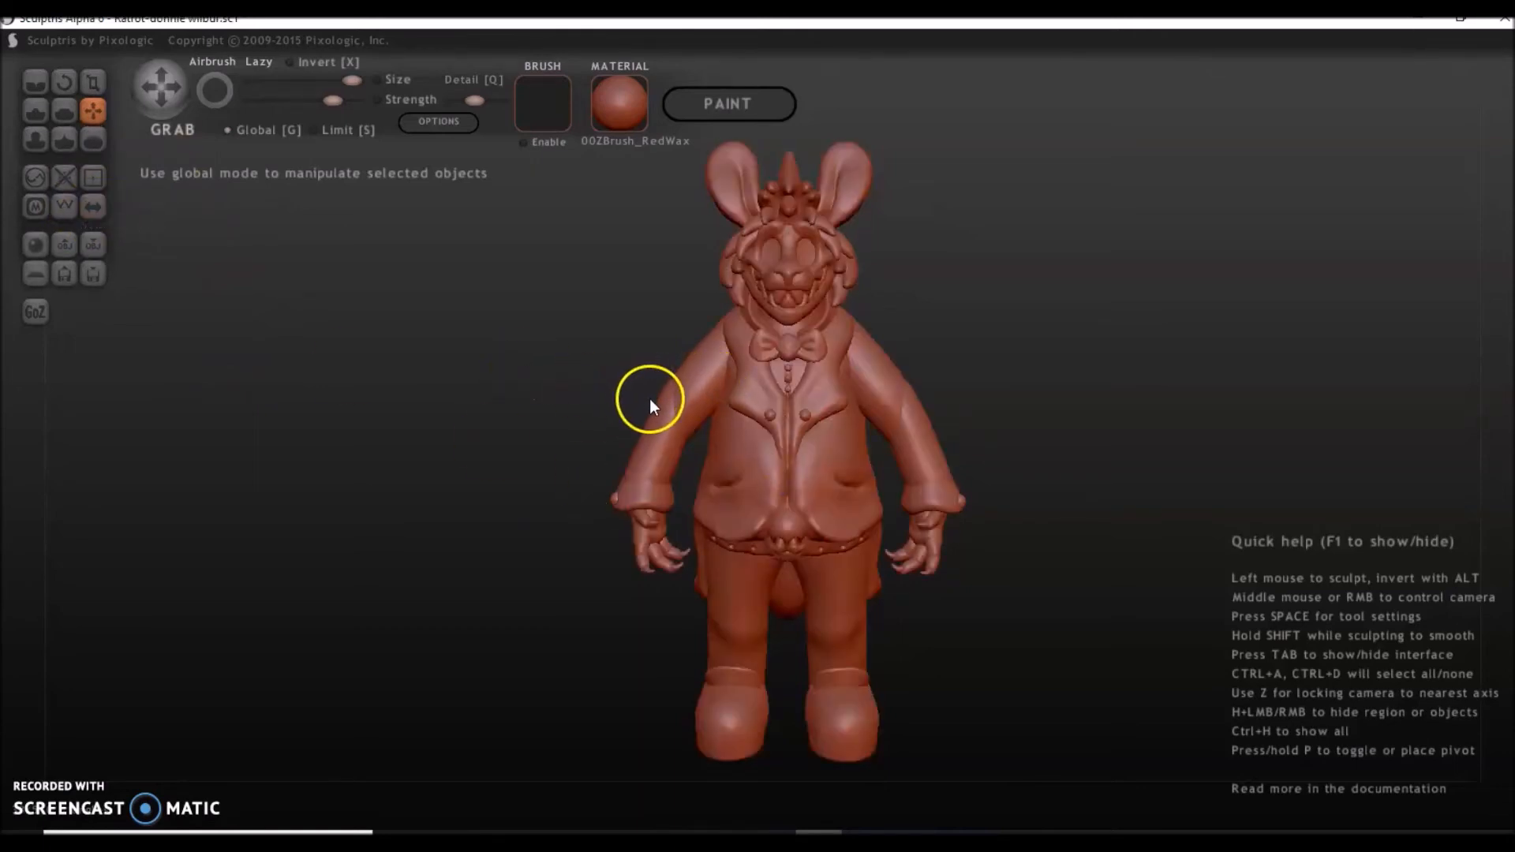
pyautogui.hotkey('ctrl', 'd')
pyautogui.rightClick(705, 391)
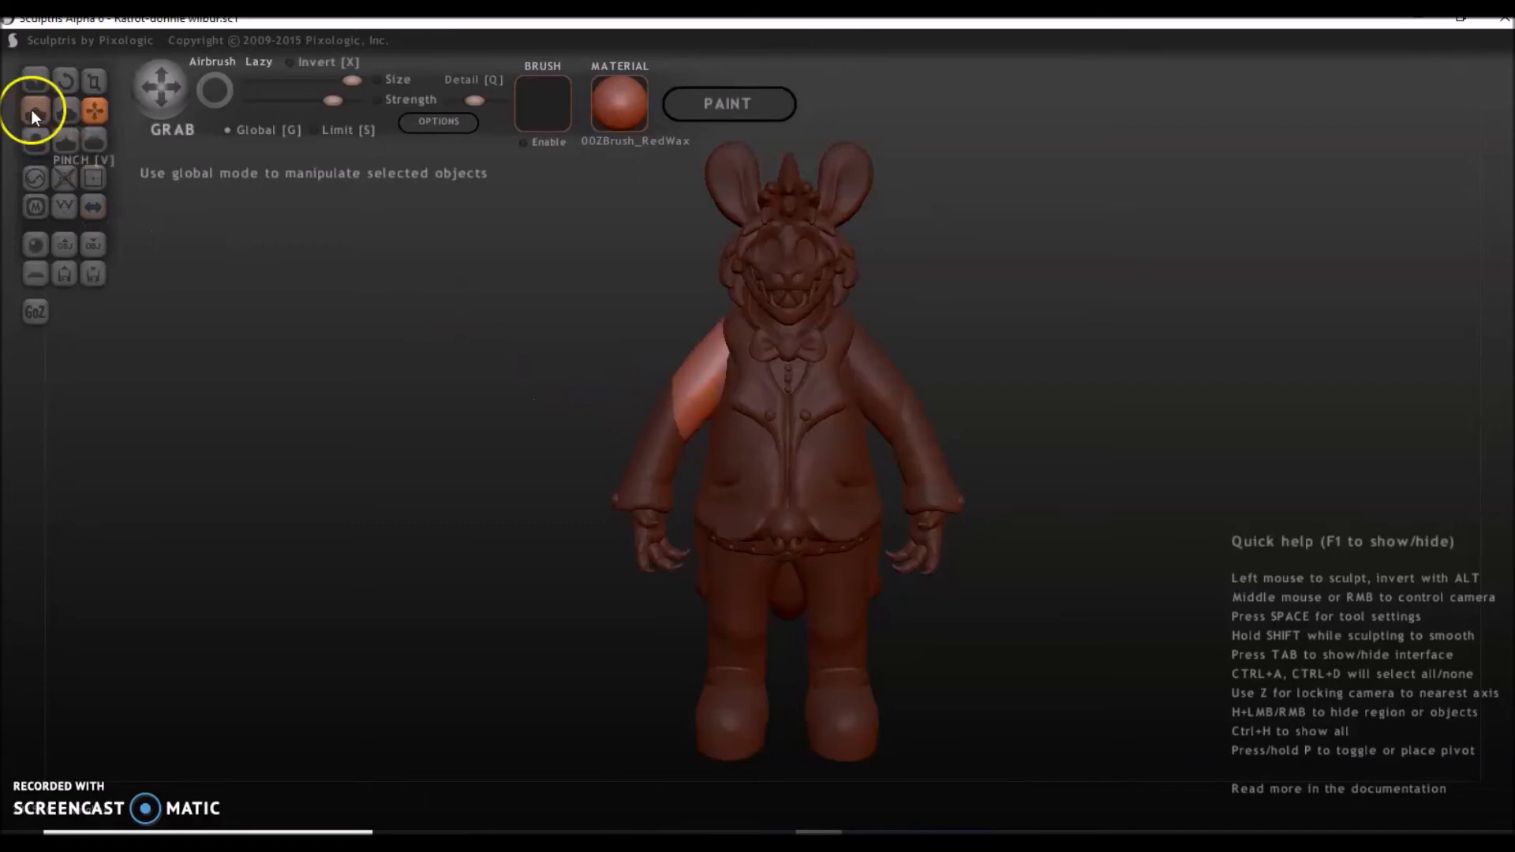
# Rotate the selected upper arm up to nearly horizontal in Global mode and fit it to the shoulder with Grab.
pyautogui.click(65, 86)
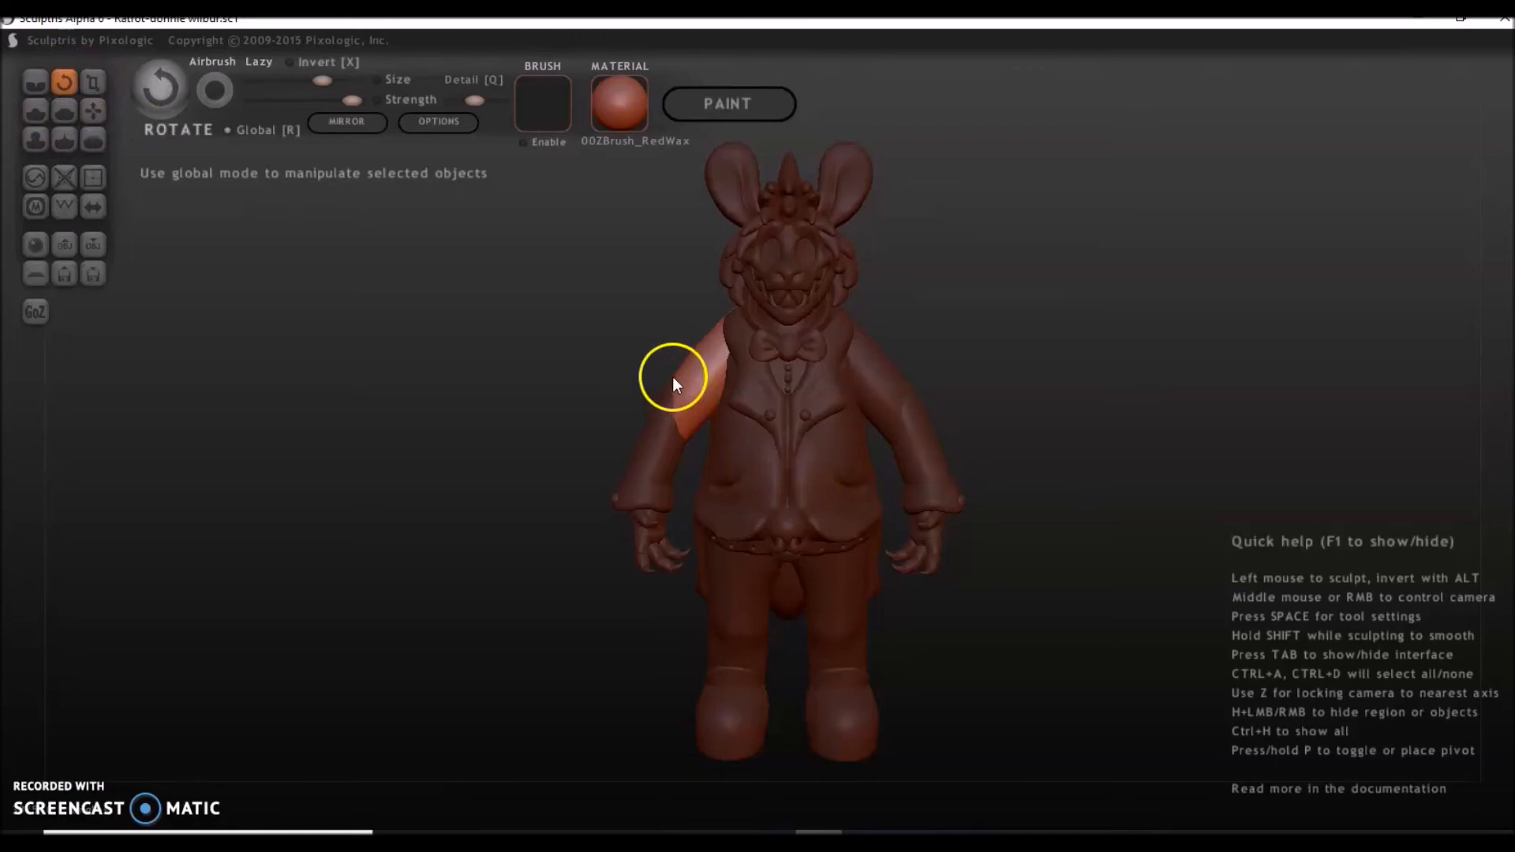
pyautogui.moveTo(709, 373); pyautogui.dragTo(639, 290)
pyautogui.click(71, 104)
pyautogui.click(93, 110)
pyautogui.moveTo(667, 354)
pyautogui.mouseDown()
pyautogui.moveTo(693, 366)
pyautogui.moveTo(681, 341)
pyautogui.mouseUp()
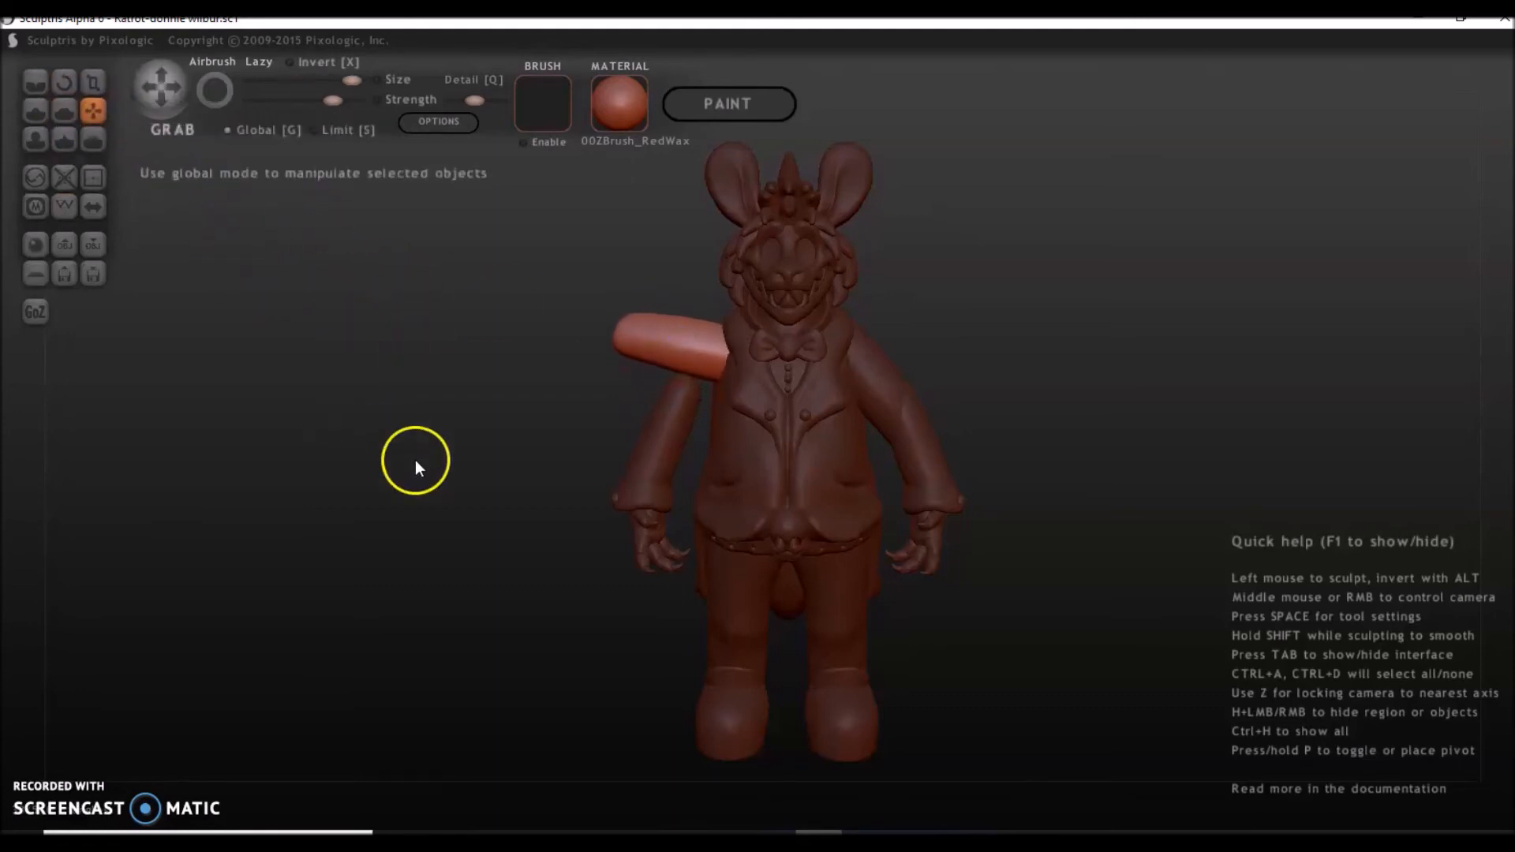
# Select the detached forearm, cuff, button, hand and claws together, checking the selection from the side.
pyautogui.click(653, 450)
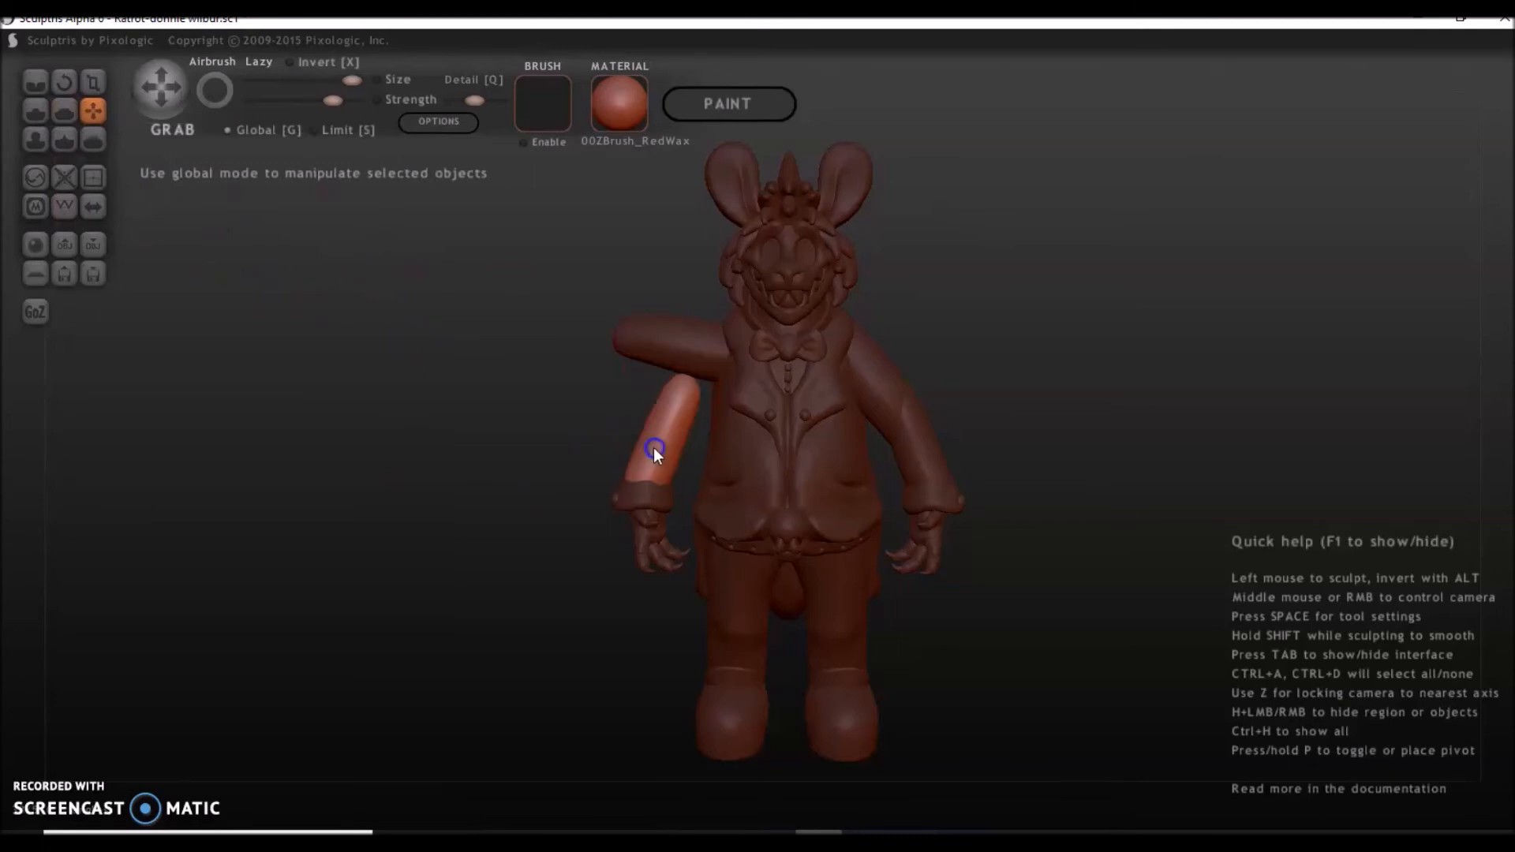
pyautogui.click(645, 520)
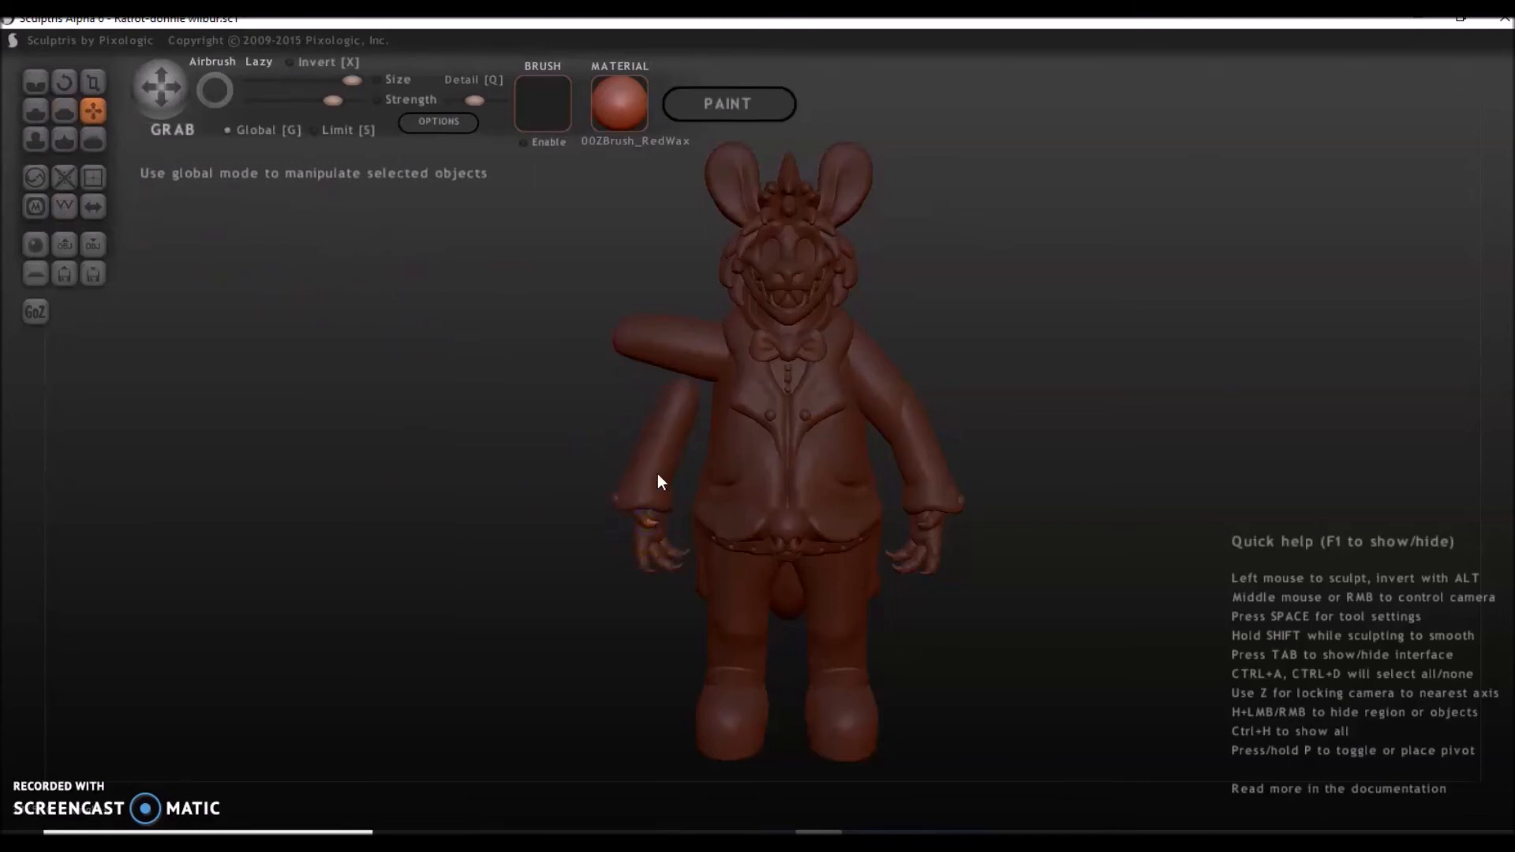
pyautogui.click(673, 443)
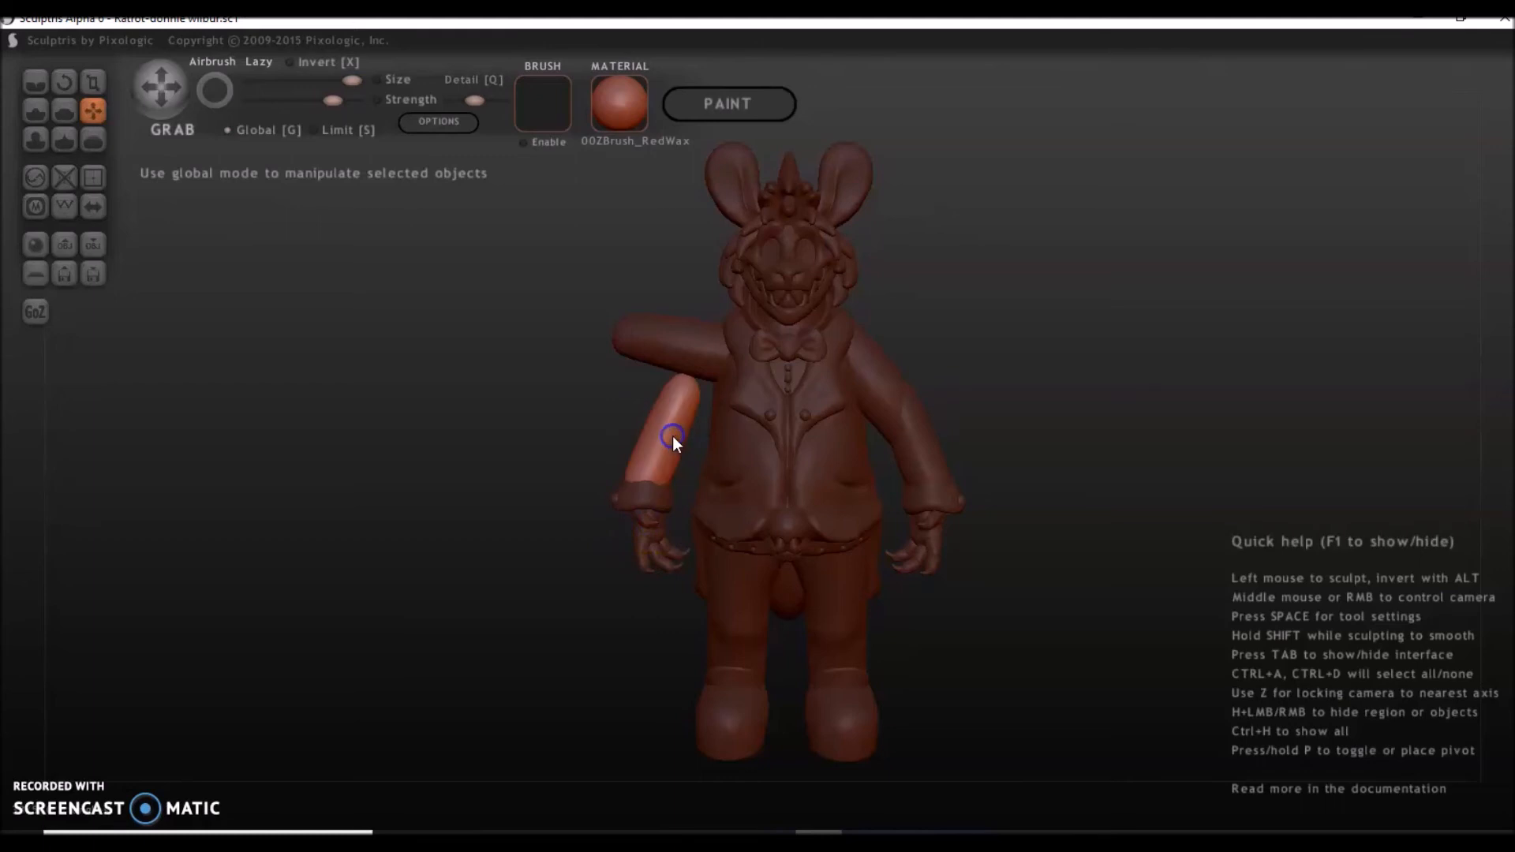
pyautogui.keyDown('shift'); pyautogui.click(633, 496); pyautogui.keyUp('shift')
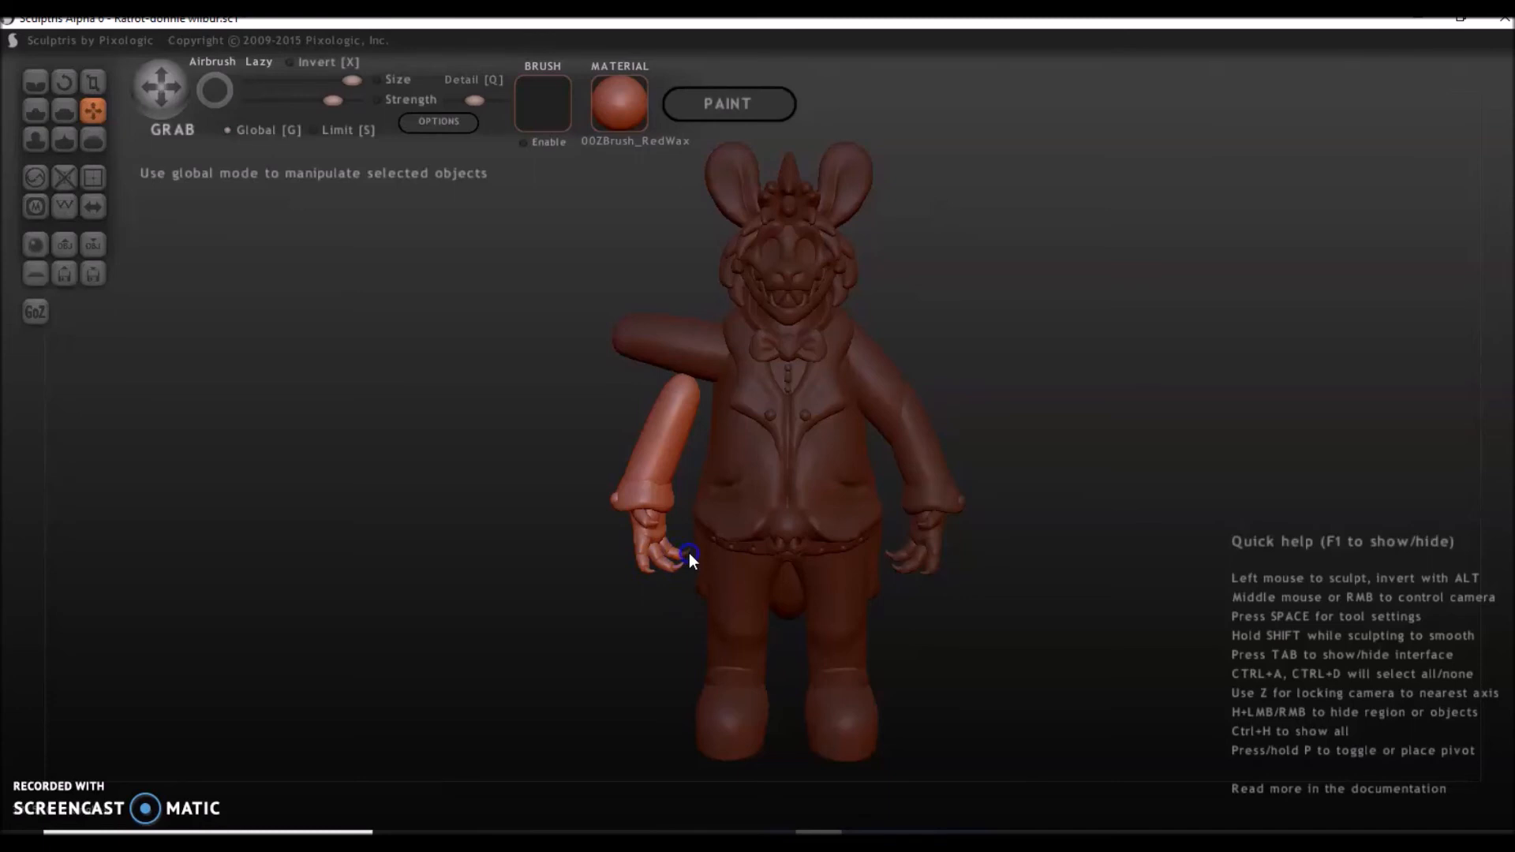
pyautogui.moveTo(524, 553); pyautogui.dragTo(663, 497)
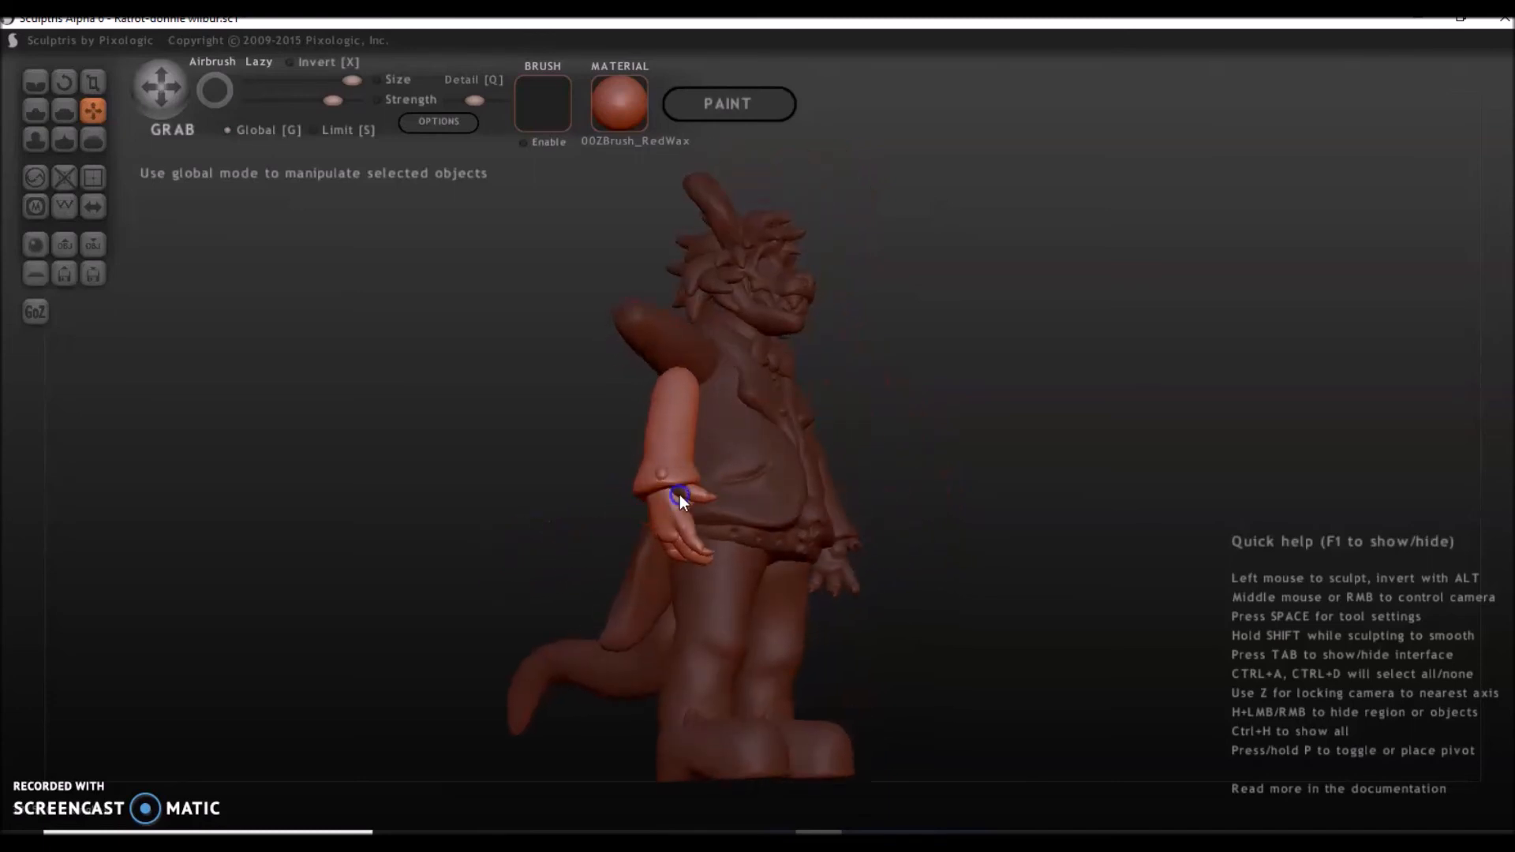
pyautogui.moveTo(861, 557); pyautogui.dragTo(734, 600)
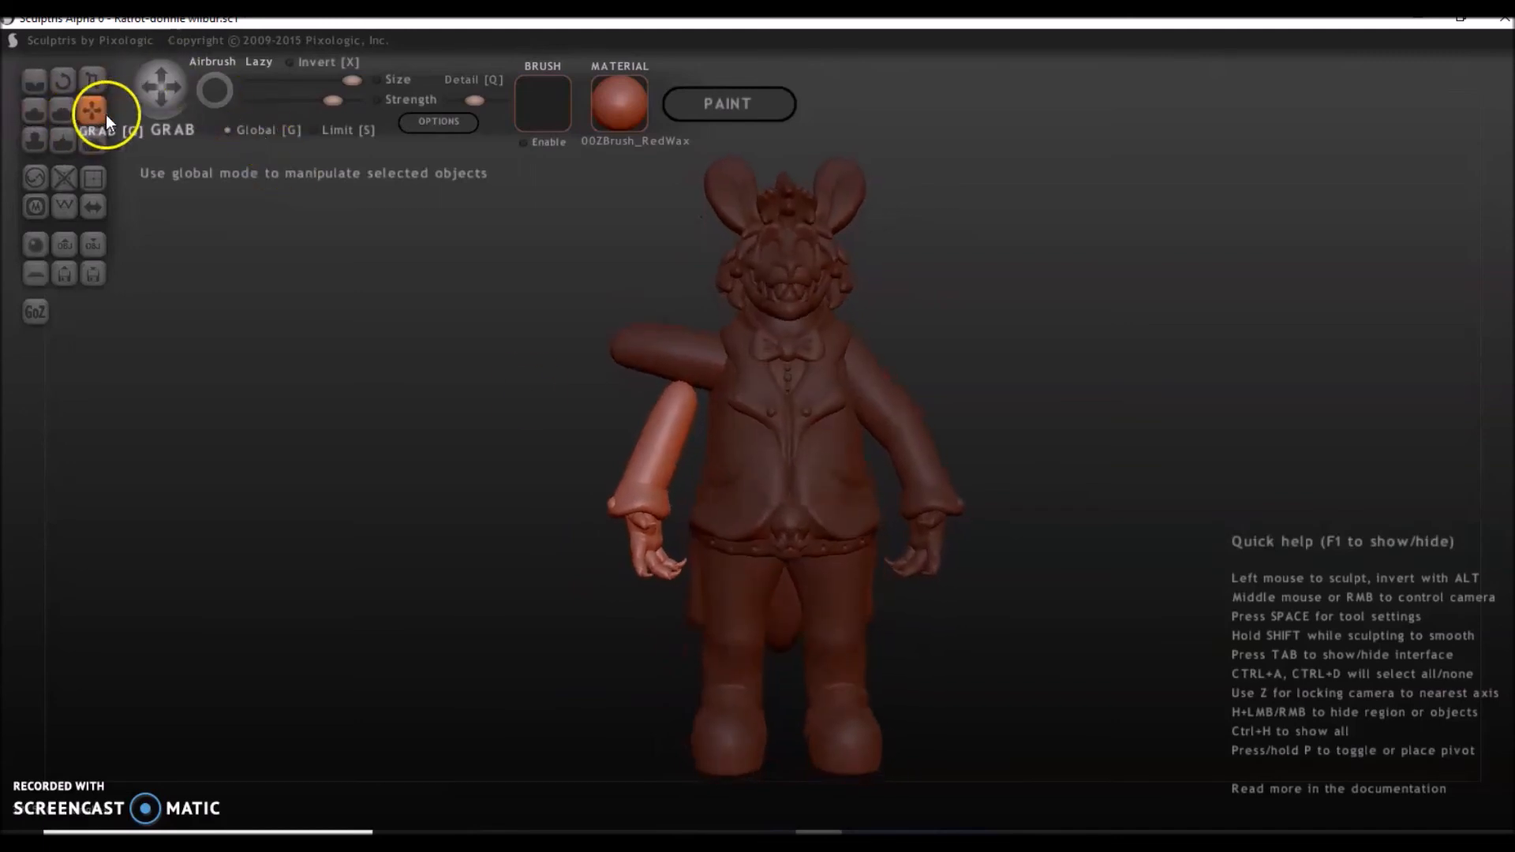
# Rotate the selected forearm and hand group in Global mode so the hand points upward.
pyautogui.click(64, 84)
pyautogui.moveTo(204, 206); pyautogui.dragTo(837, 576)
pyautogui.moveTo(925, 590); pyautogui.dragTo(655, 596)
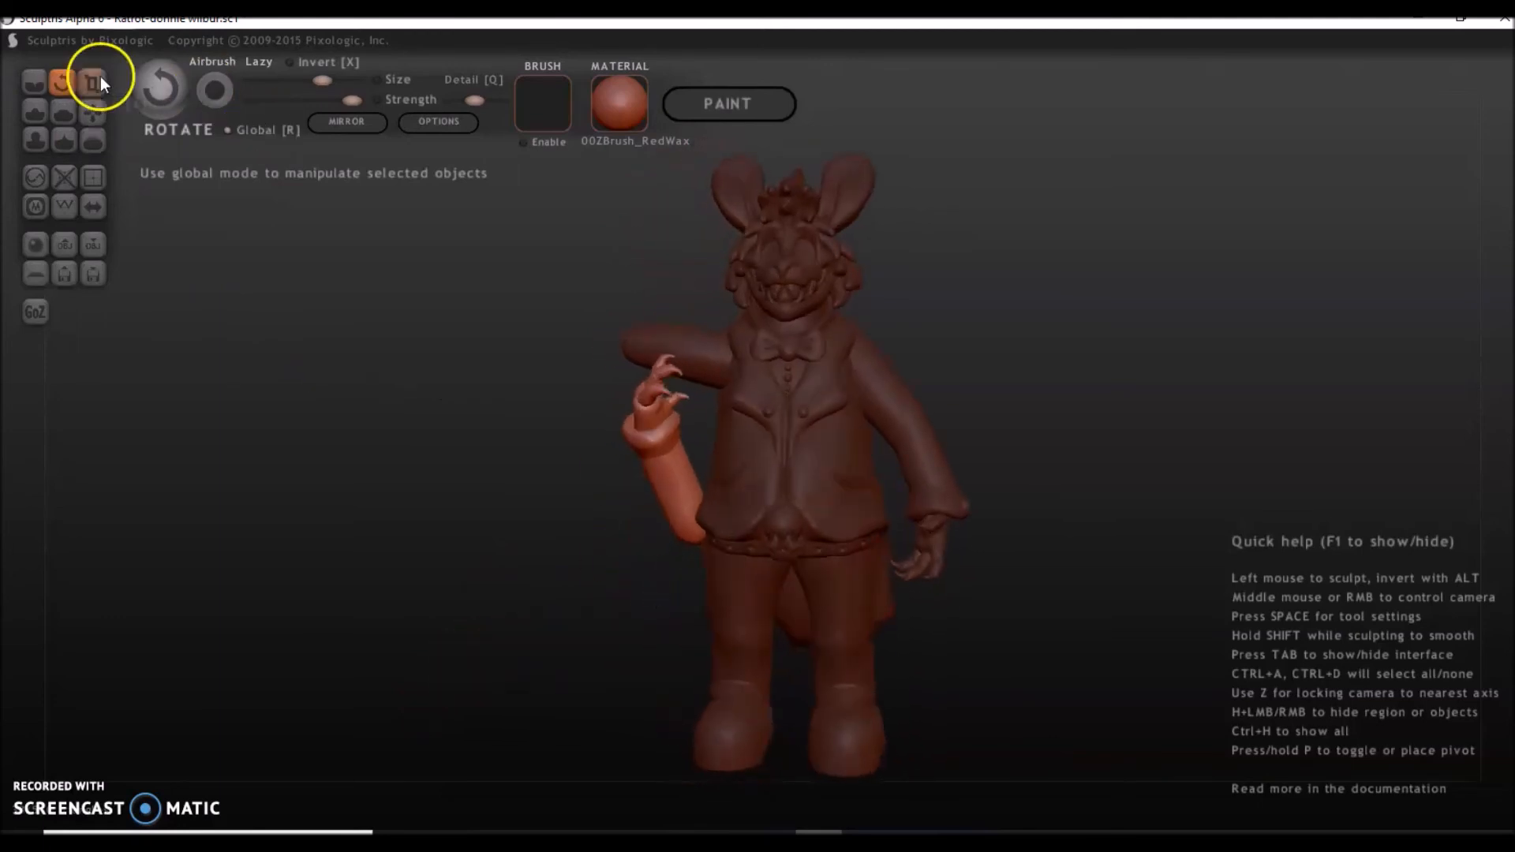
# Move the forearm and hand group up to the raised upper arm with Grab and shift it forward from the side.
pyautogui.click(92, 110)
pyautogui.moveTo(349, 325); pyautogui.dragTo(396, 330)
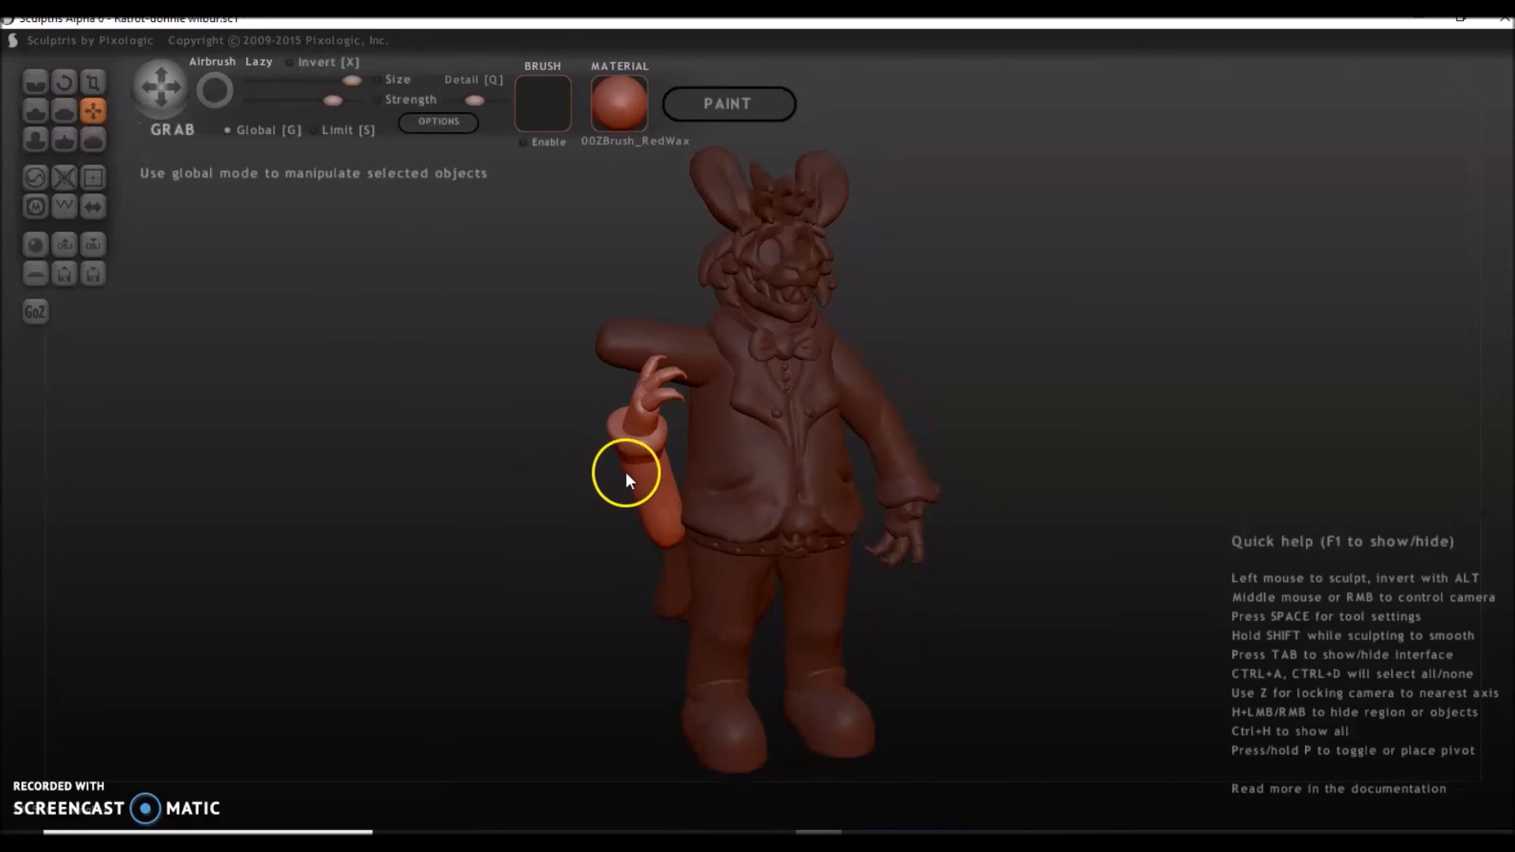
pyautogui.moveTo(654, 481); pyautogui.dragTo(605, 280)
pyautogui.moveTo(600, 438); pyautogui.dragTo(726, 455)
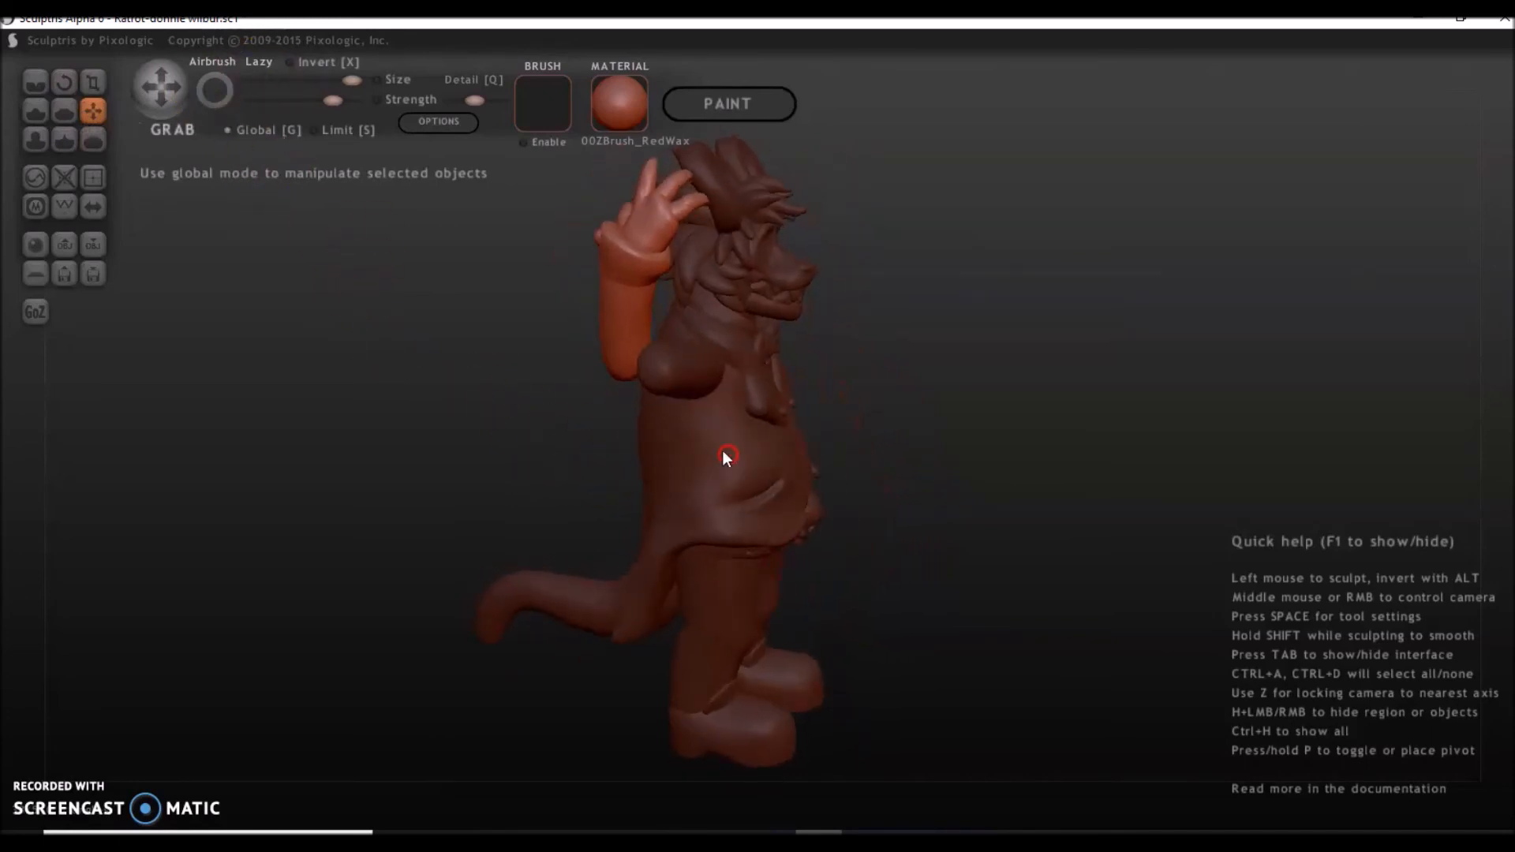
pyautogui.moveTo(631, 333); pyautogui.dragTo(680, 349)
# Nudge the forearm and hand group with Grab from several angles until it joins the upper arm at the elbow.
pyautogui.moveTo(720, 411); pyautogui.dragTo(624, 399)
pyautogui.moveTo(628, 314); pyautogui.dragTo(617, 311)
pyautogui.moveTo(629, 388); pyautogui.dragTo(579, 351)
pyautogui.moveTo(621, 295); pyautogui.dragTo(620, 307, button='right')
pyautogui.moveTo(614, 373); pyautogui.dragTo(949, 334)
pyautogui.moveTo(849, 339); pyautogui.dragTo(867, 337, button='right')
pyautogui.moveTo(889, 393); pyautogui.dragTo(568, 387)
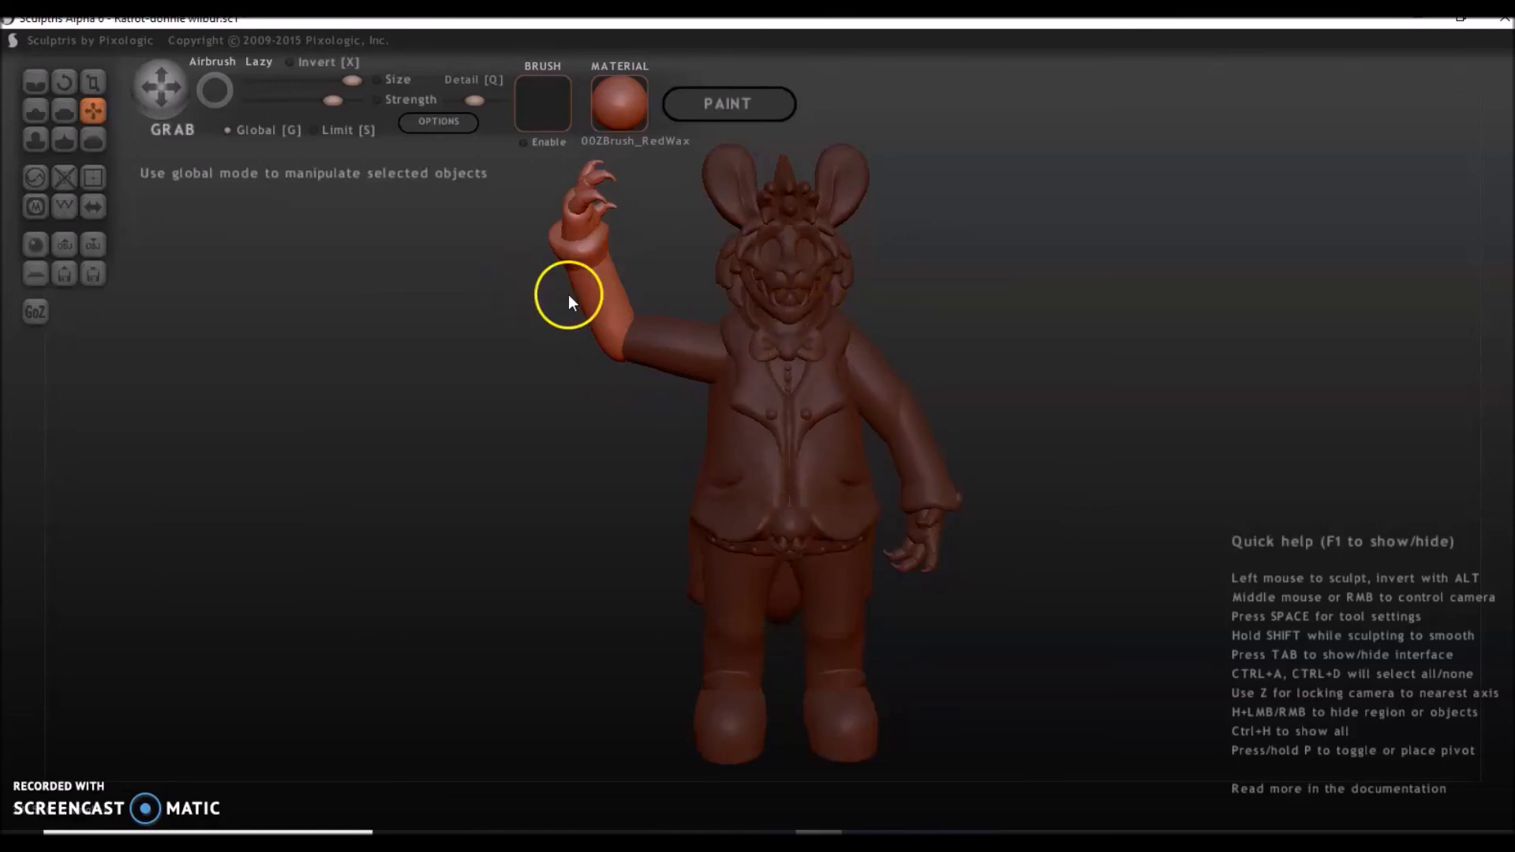
pyautogui.moveTo(607, 312); pyautogui.dragTo(618, 309)
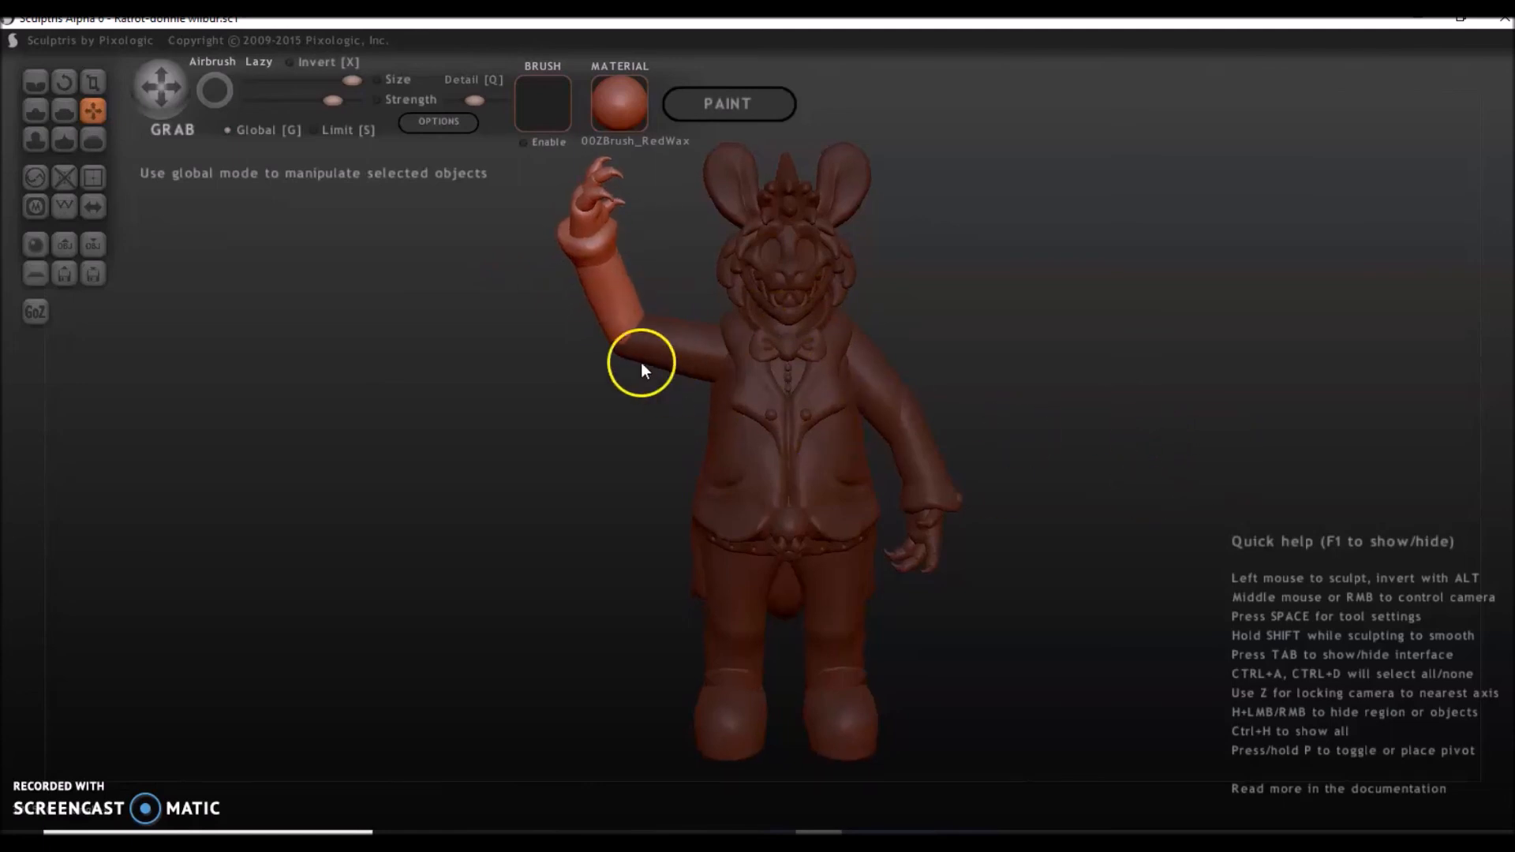
# Select the raised upper arm alone and nudge it with Grab to refine its fit between shoulder and elbow.
pyautogui.click(708, 359)
pyautogui.moveTo(706, 358); pyautogui.dragTo(677, 354)
pyautogui.click(617, 307)
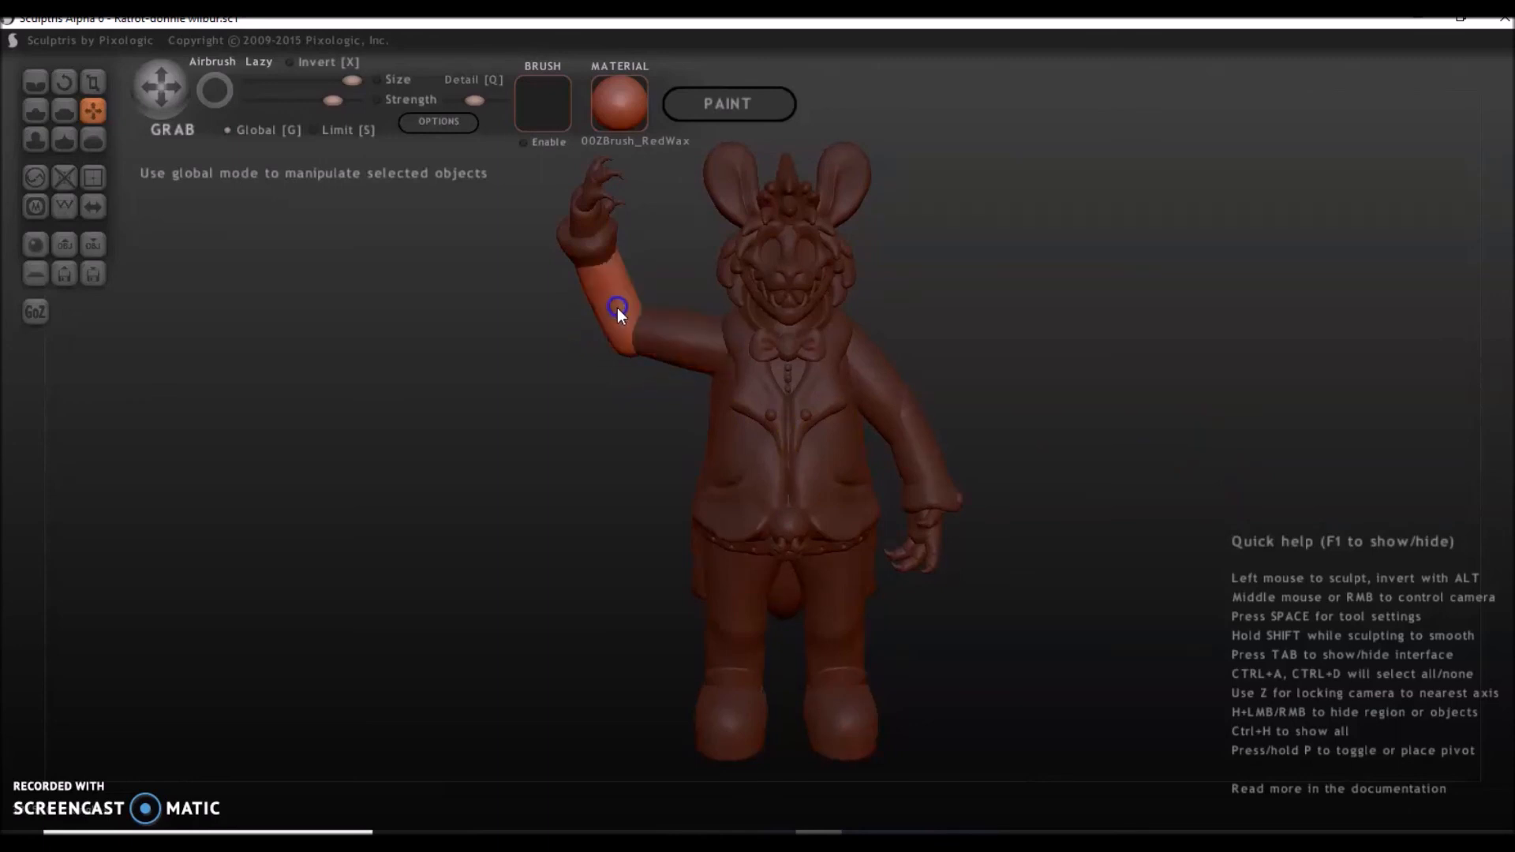
pyautogui.click(700, 339)
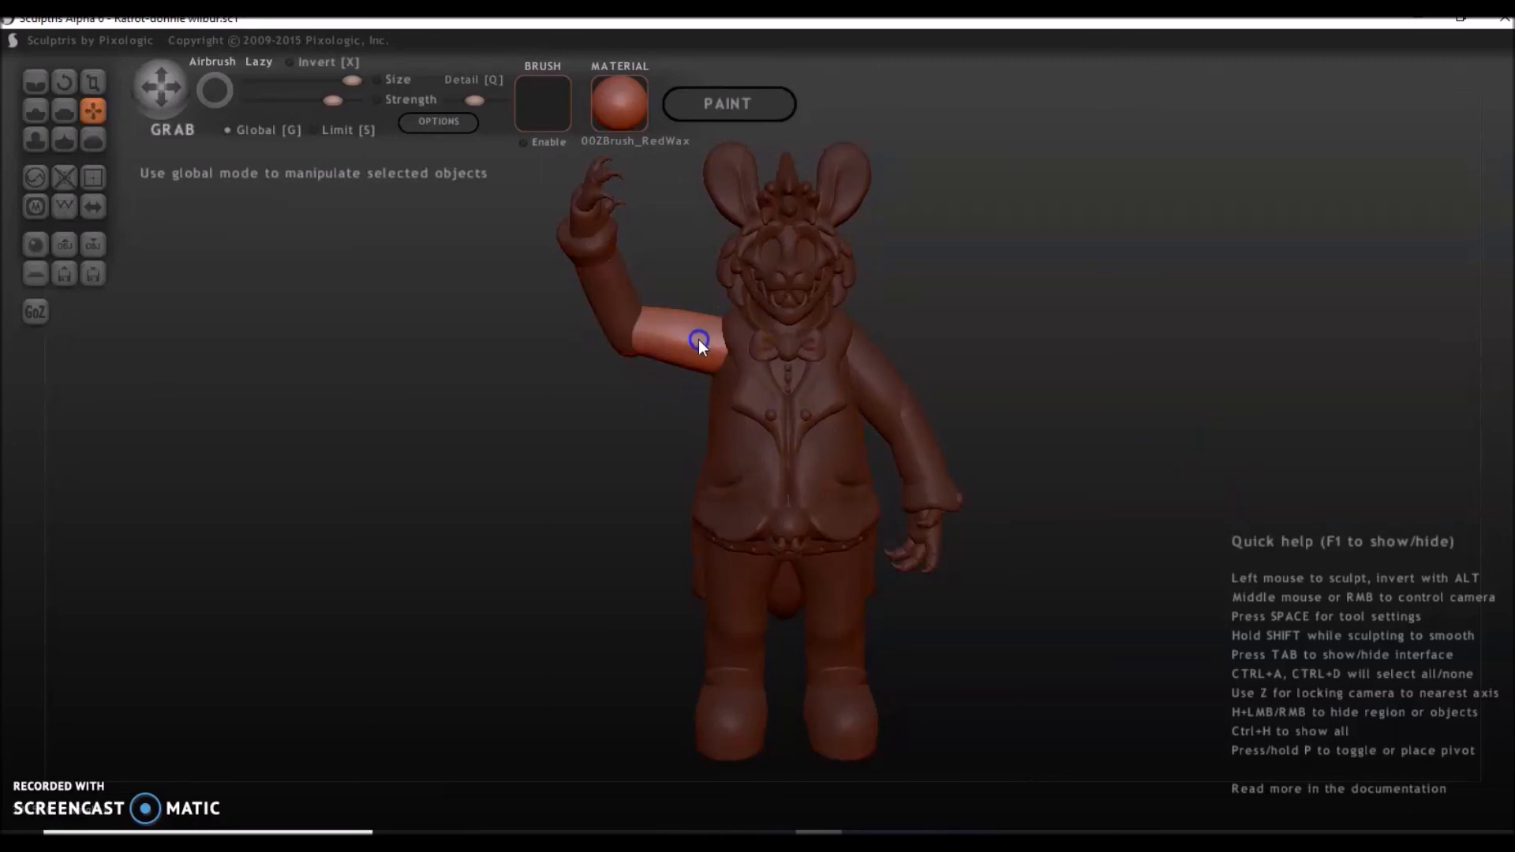
pyautogui.moveTo(707, 338); pyautogui.dragTo(704, 343)
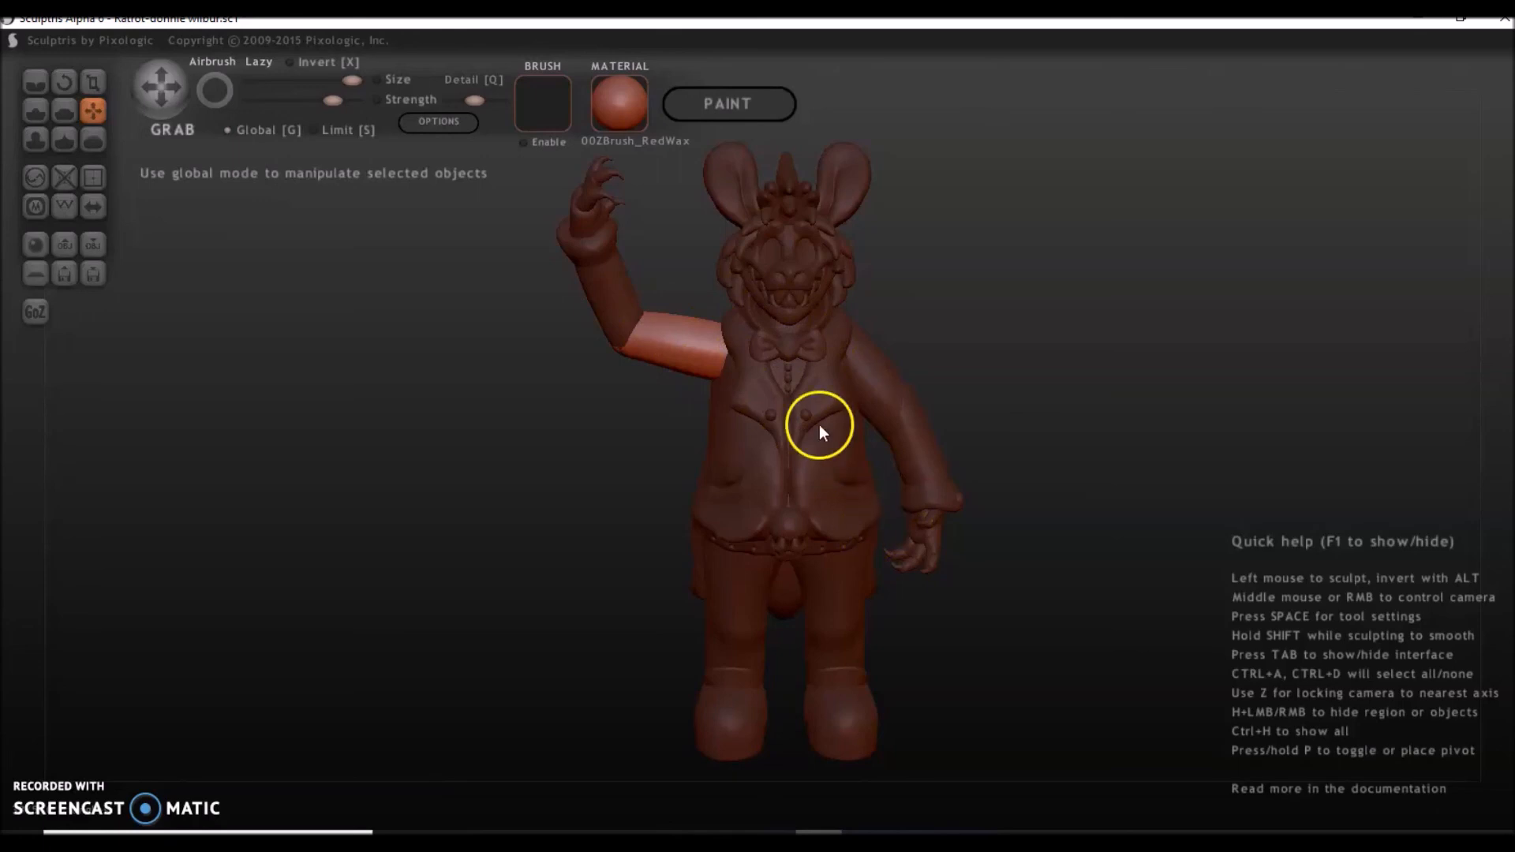
pyautogui.moveTo(475, 515); pyautogui.dragTo(829, 572, button='right')
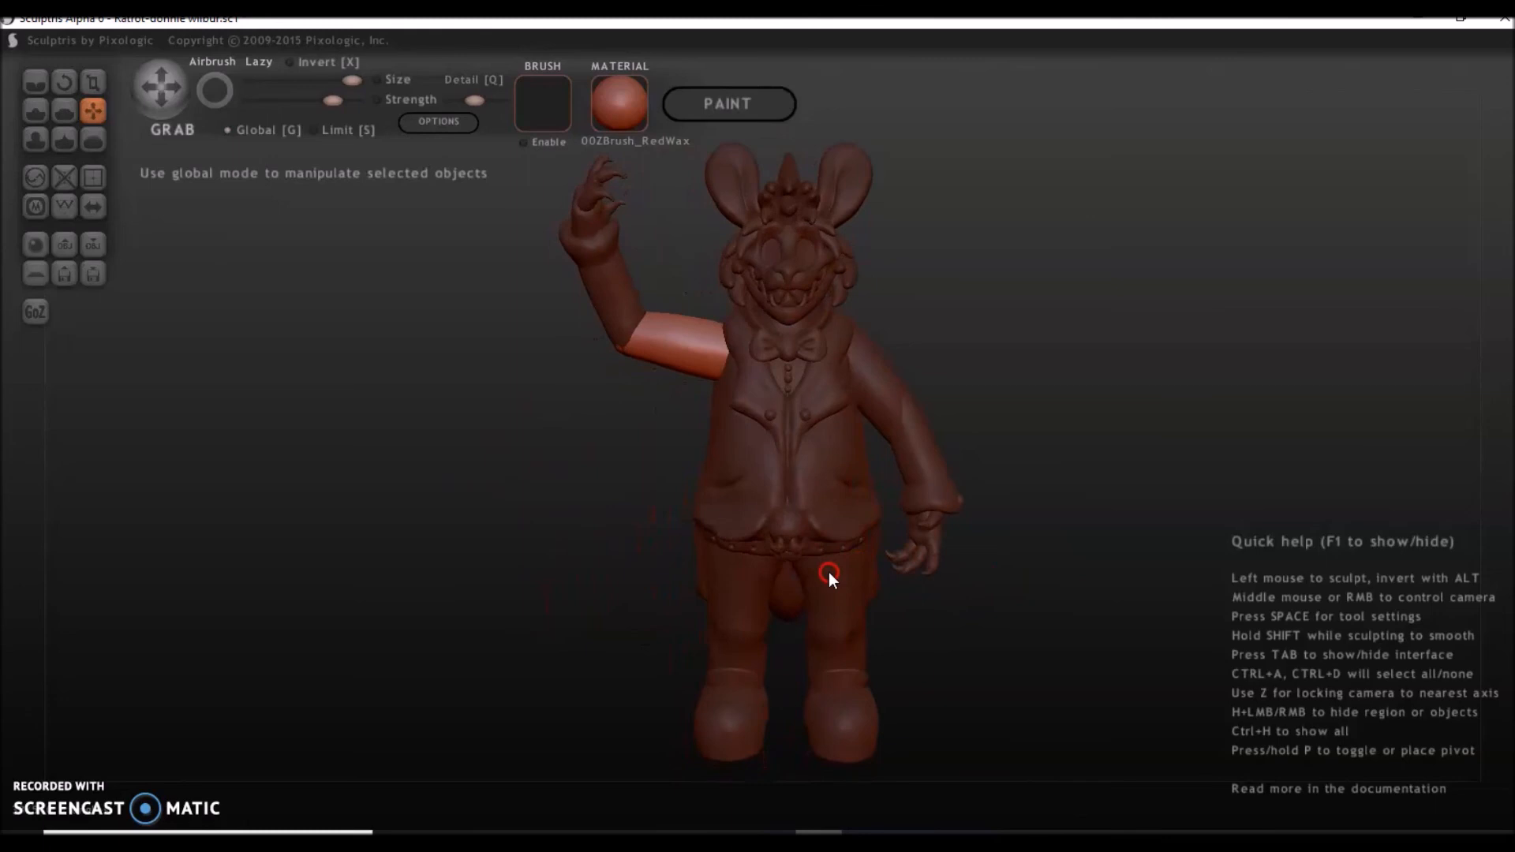